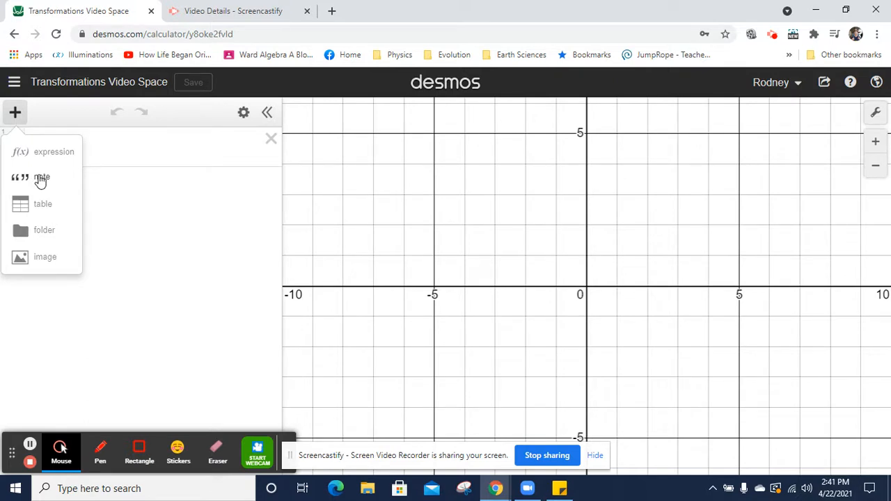
Add a folder titled "Translation (slide) Rigid Body Transformation" as the only titled item in the list and save the graph.
click(41, 180)
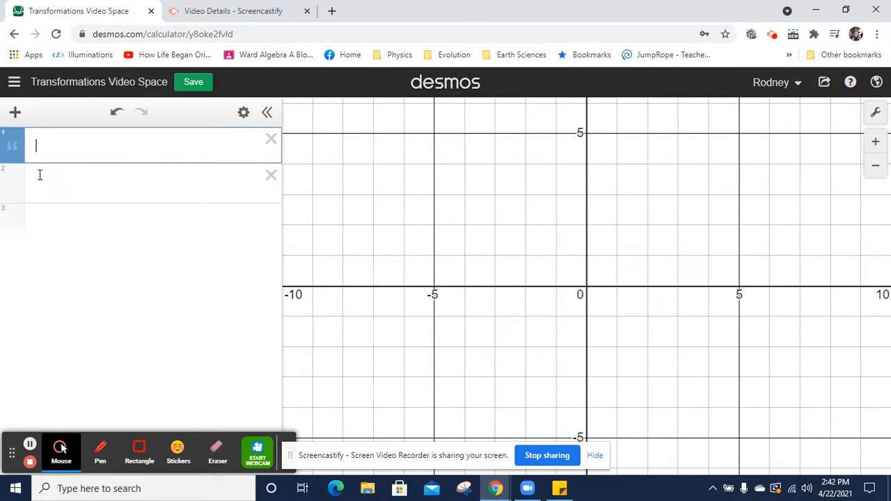
click(15, 112)
click(42, 231)
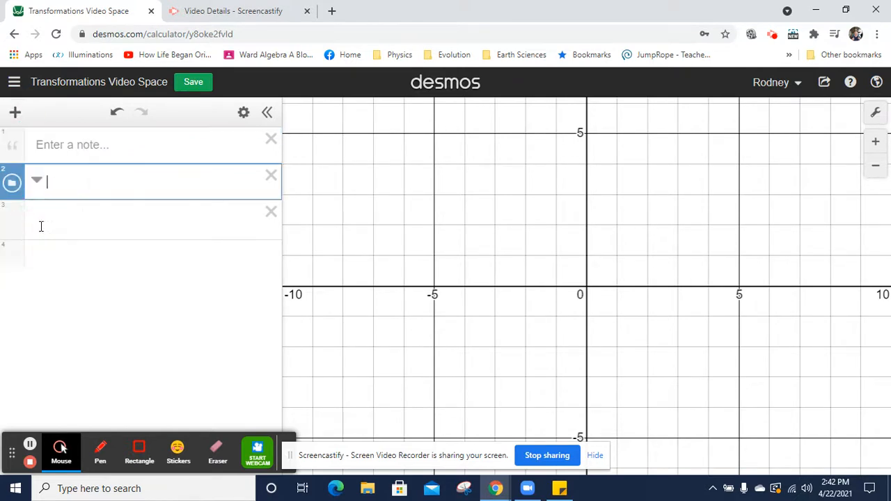
click(271, 140)
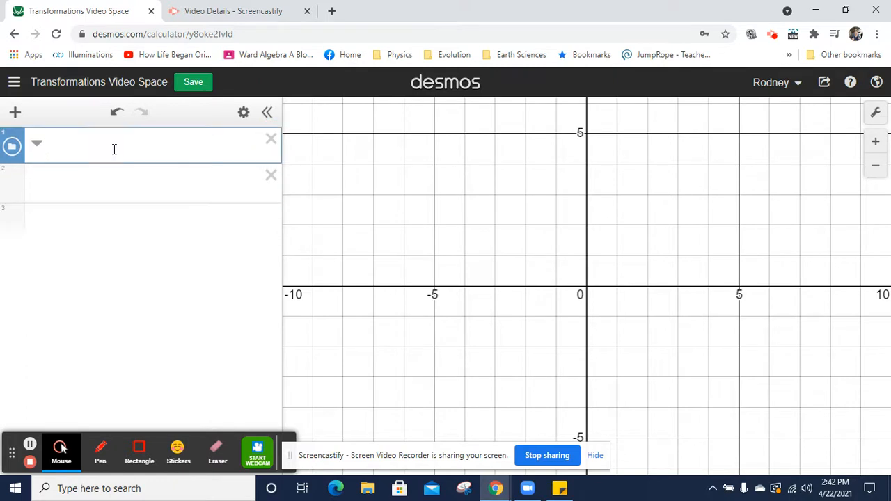
click(76, 144)
text(Translation (slide) Rigid Body Transformation)
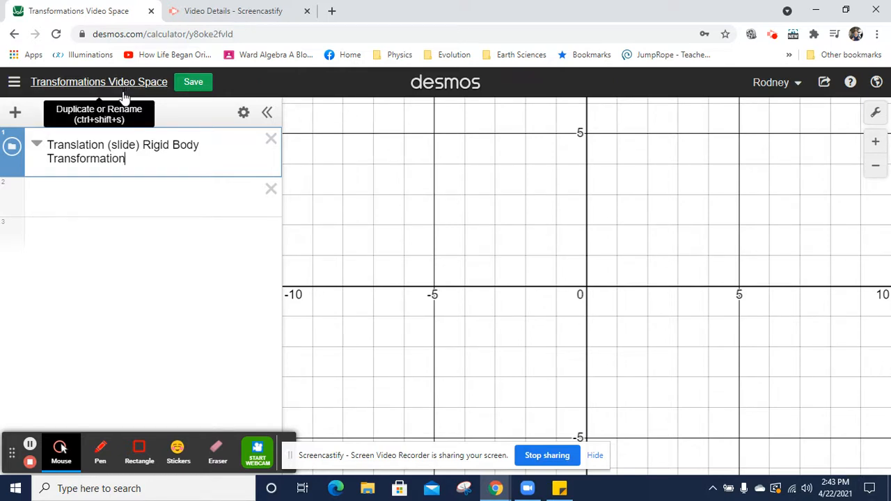
click(195, 83)
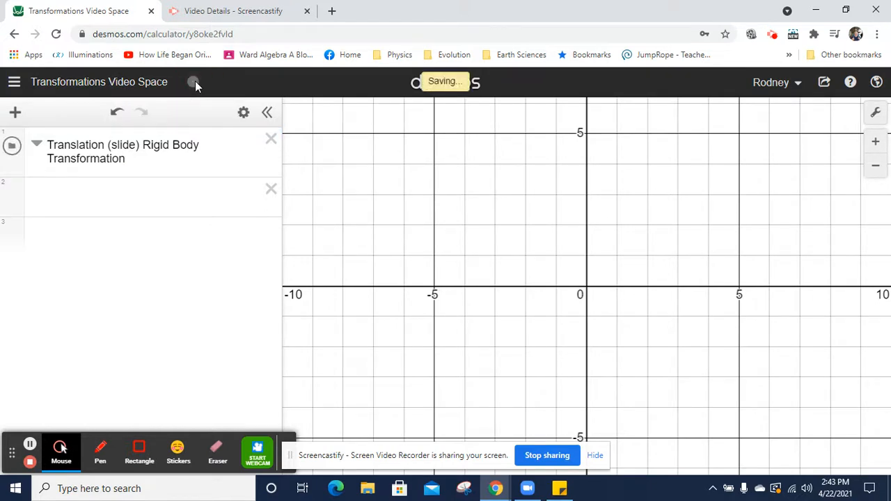
Delete the empty expression below the folder and add a new expression line inside the folder.
click(15, 112)
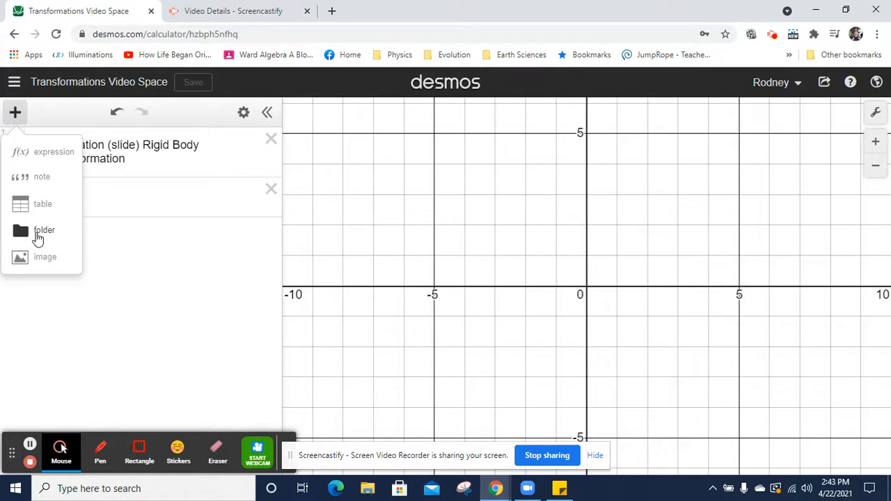
click(133, 156)
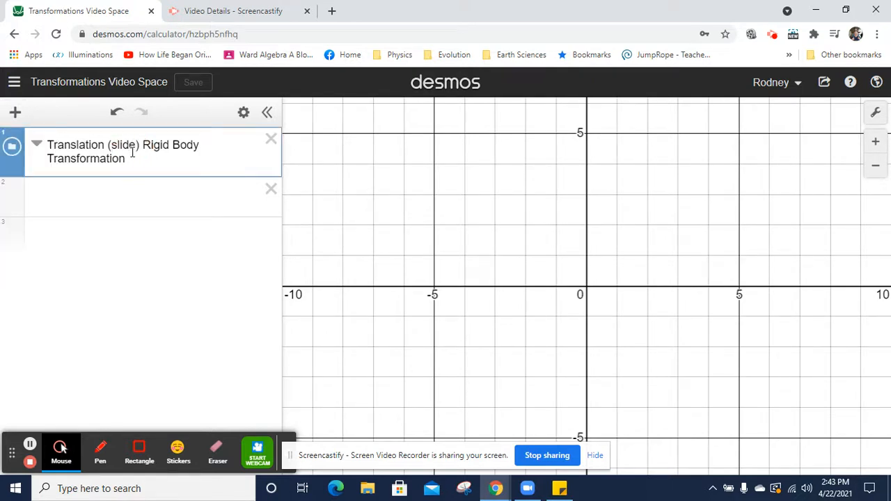
click(270, 189)
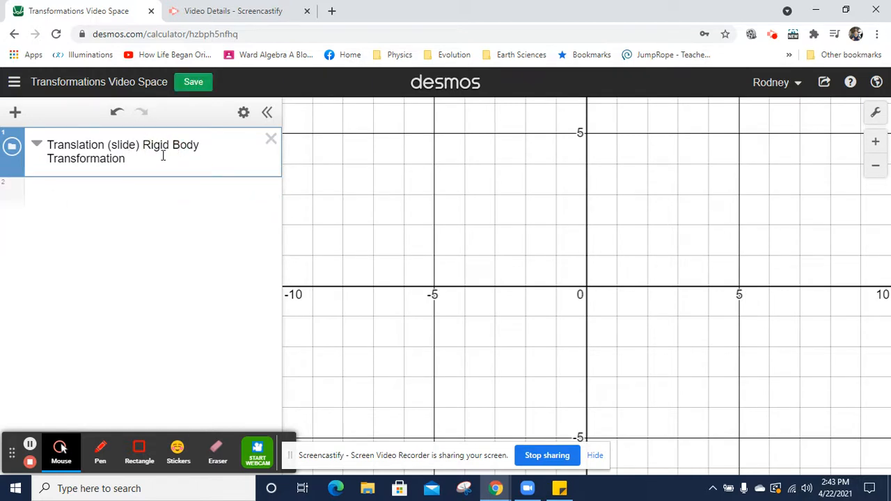
key(Return)
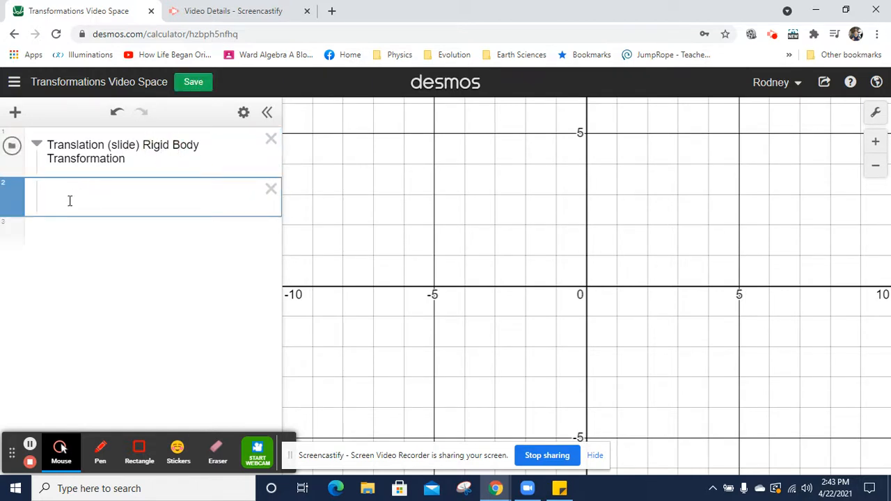
click(54, 234)
drag(14, 235, 49, 233)
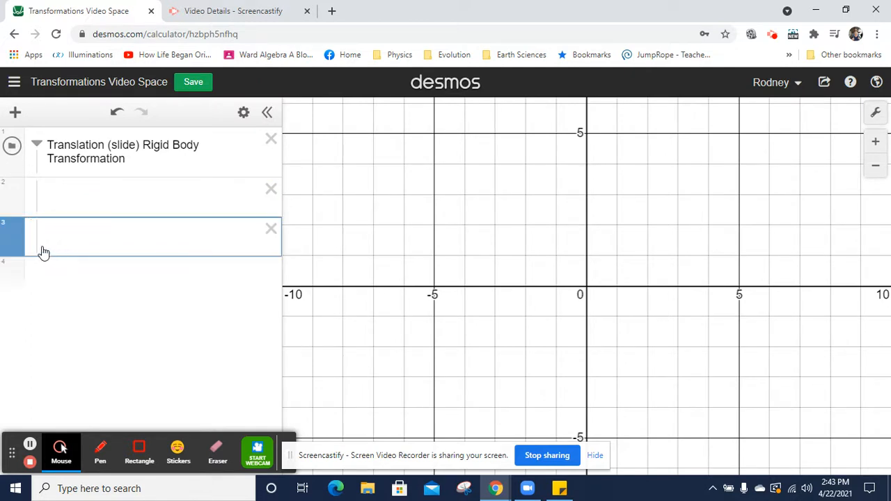
click(271, 230)
Plot the points (2,1), (5,1) and (5,5) as one list in the folder's expression line.
click(93, 191)
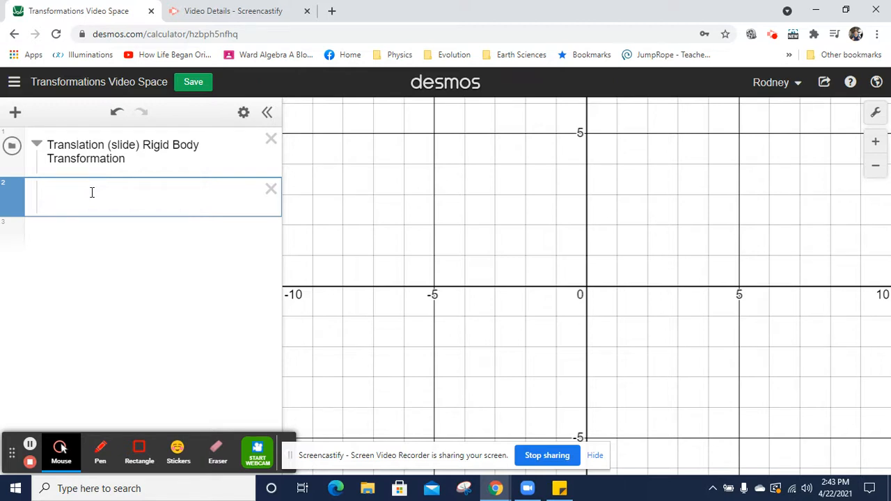
text(()
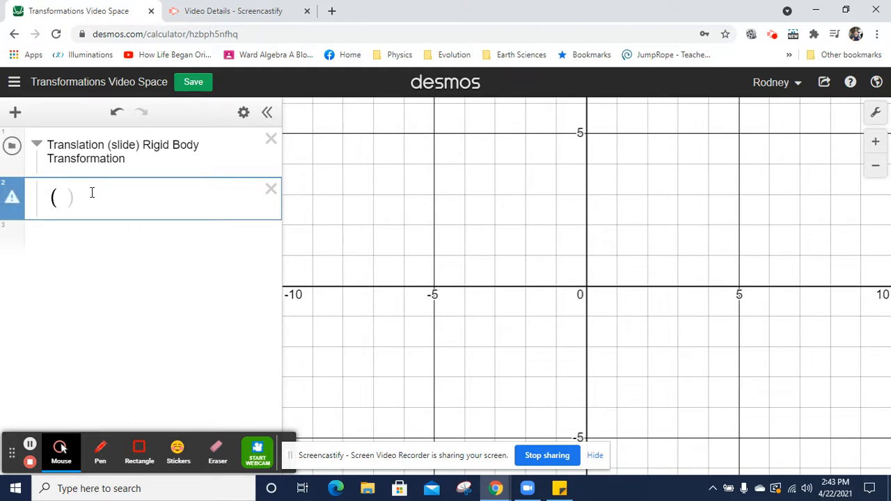
text(2,1),(5,1))
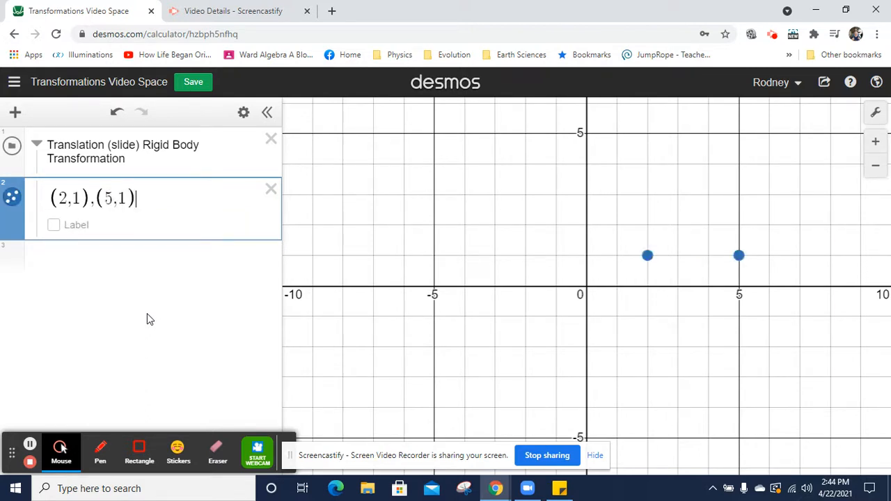
text(,)
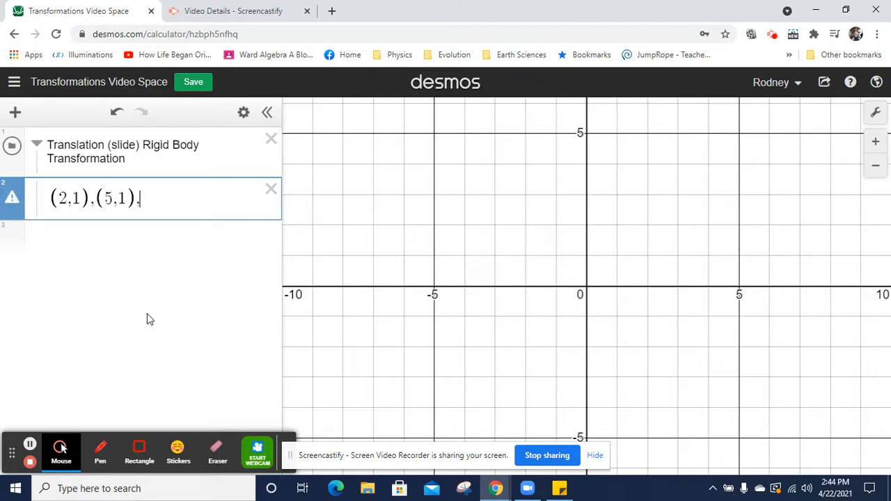
text((5,5)
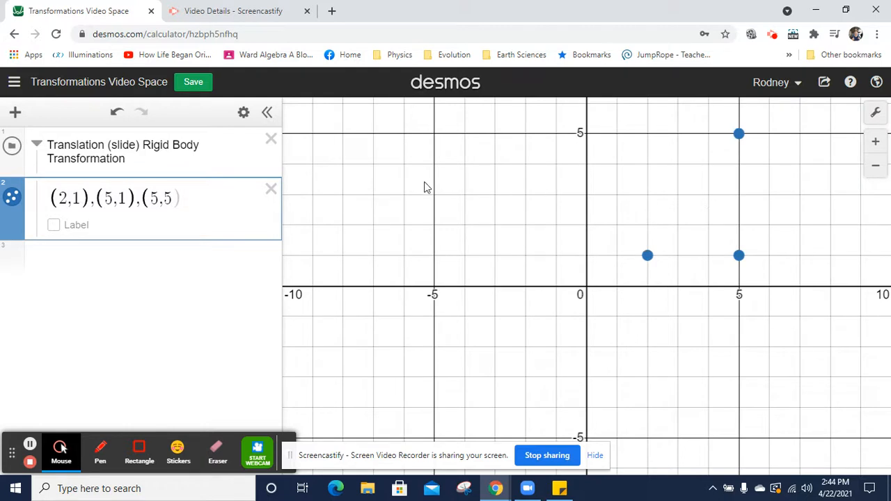
Turn on connecting lines for the plotted points and finish editing the list.
click(244, 113)
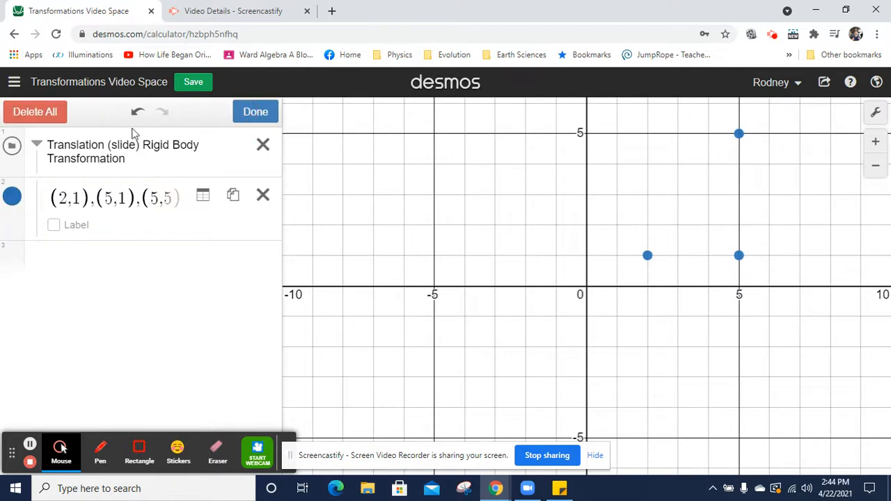
click(245, 116)
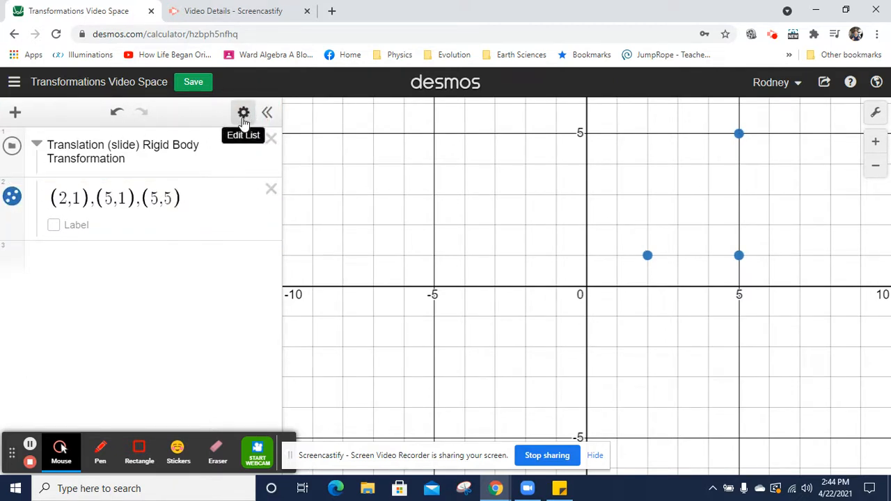
click(244, 115)
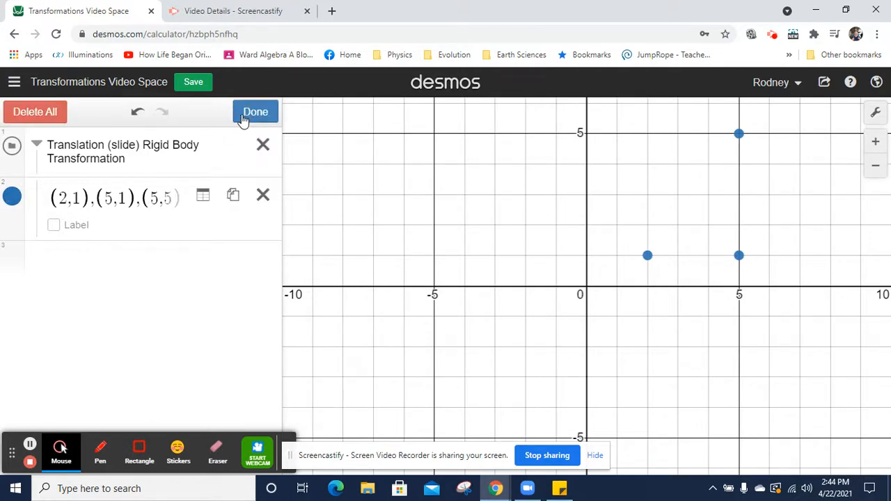
click(12, 200)
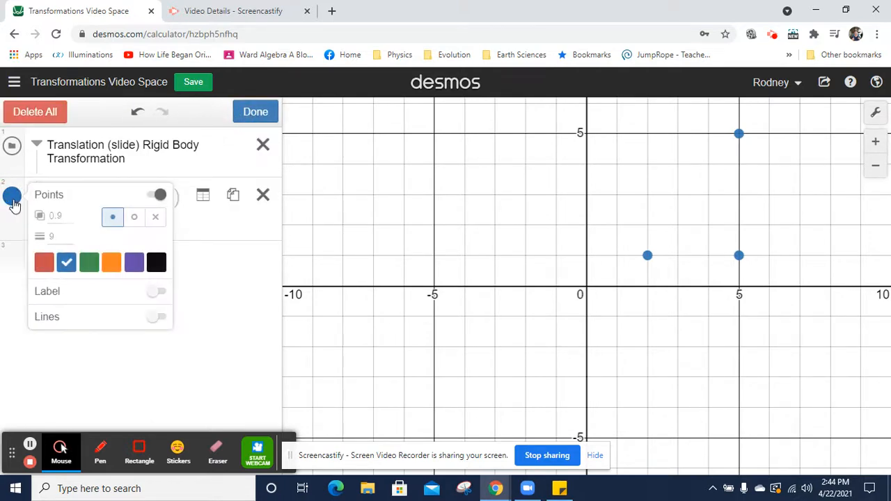
click(159, 319)
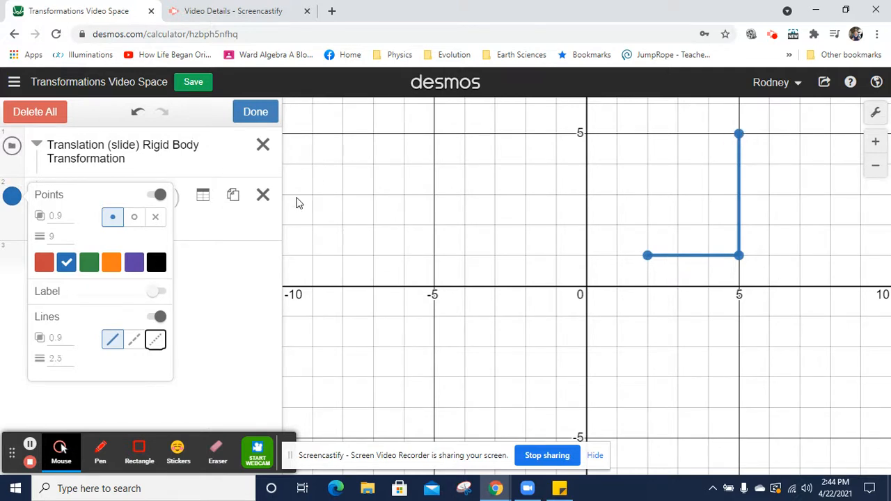
click(256, 112)
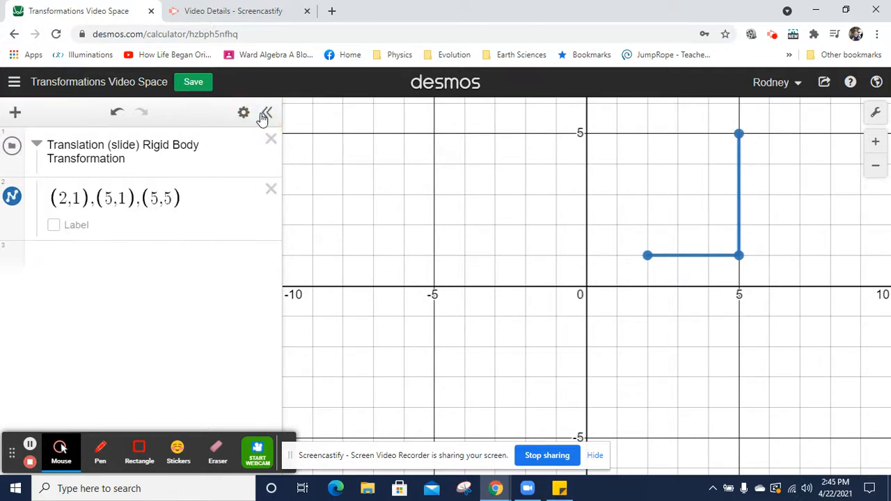
Append (2,1) to the point list to close the triangle, and check its coordinate labels before hiding them again.
click(188, 200)
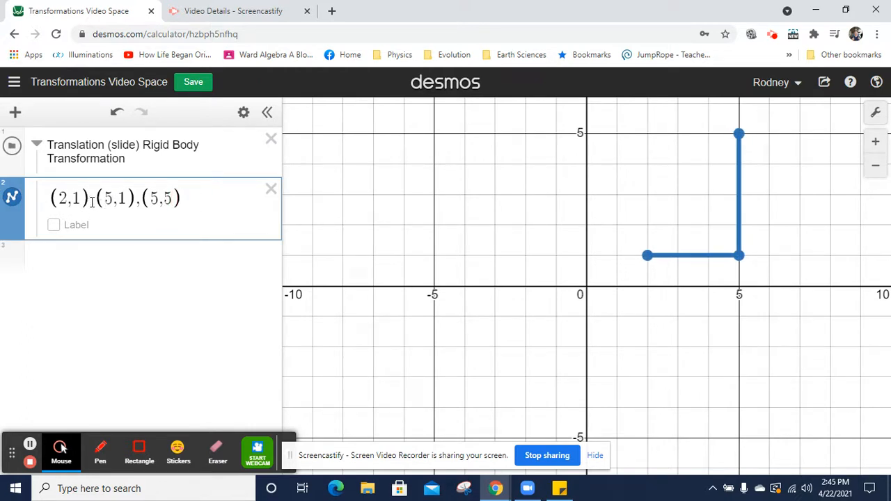
text(,(2,1)
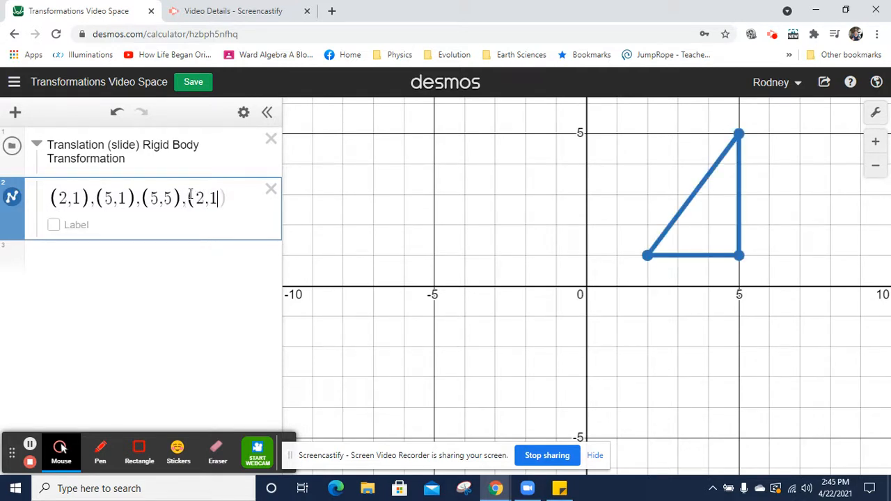
click(55, 226)
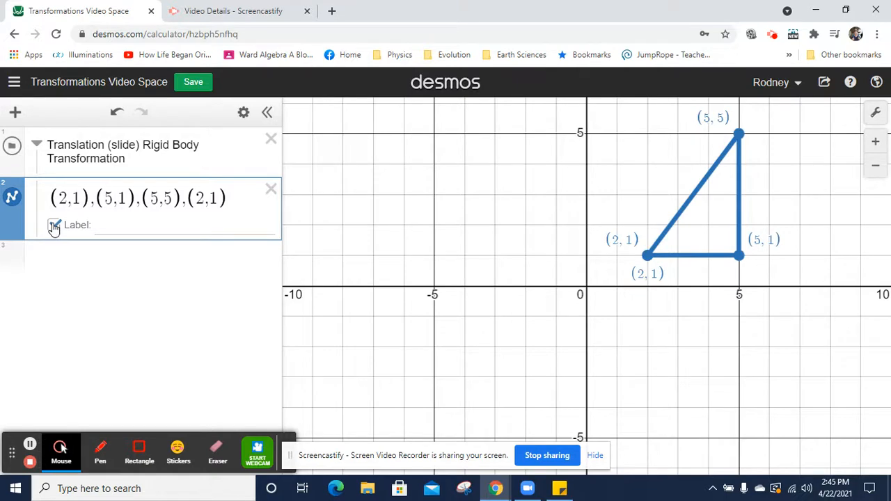
click(55, 227)
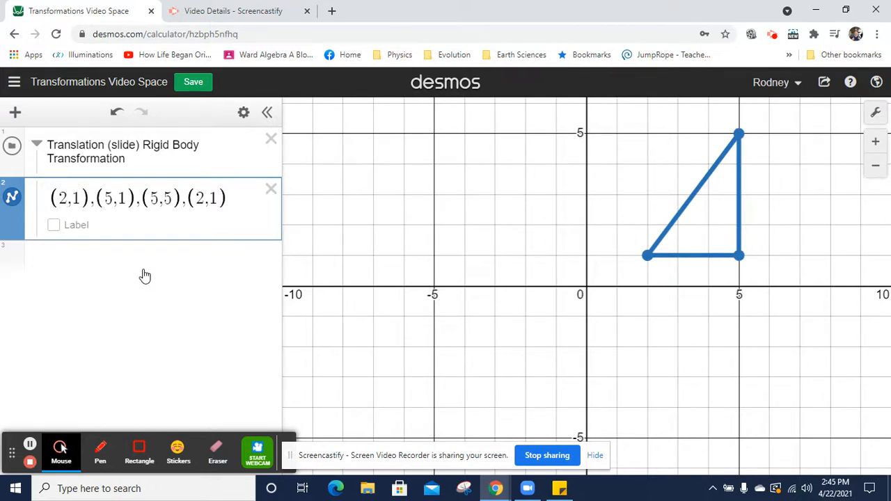
text(+1)
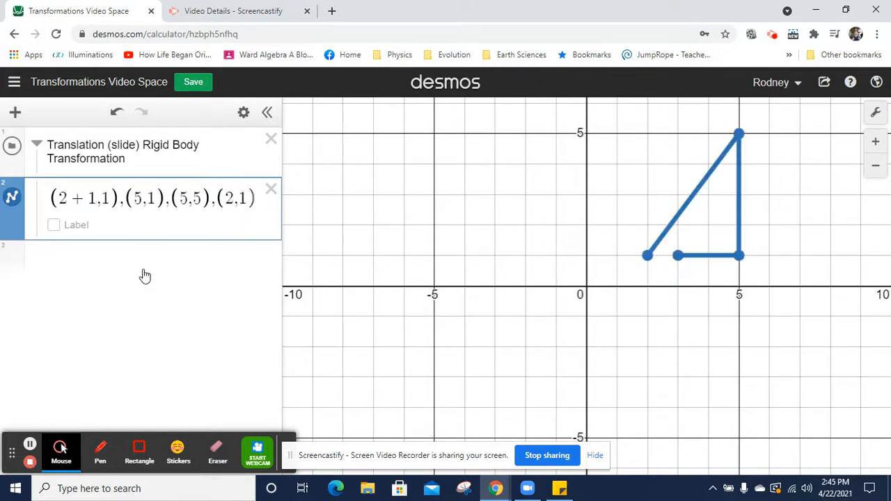
key(Right)
key(Right)
key(Right)
key(Right)
key(Right)
key(Right)
key(Left)
key(Left)
key(Left)
key(Left)
key(Left)
key(BackSpace)
key(BackSpace)
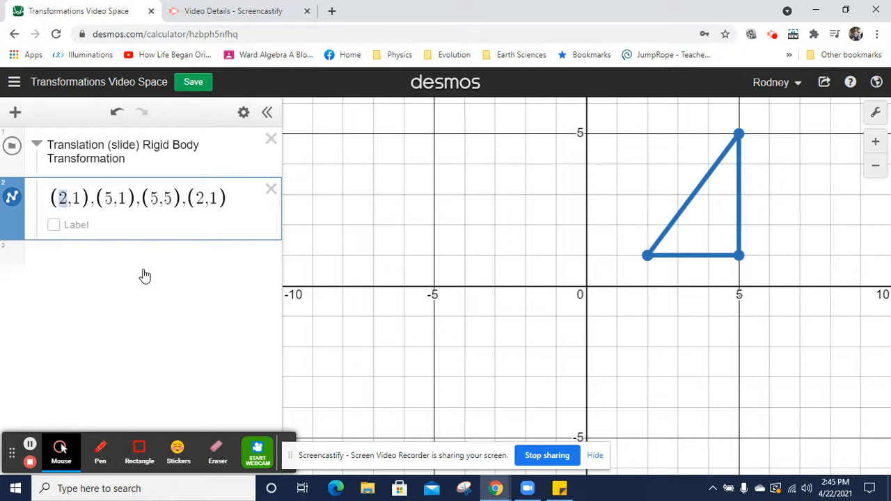
Go through the x-coordinates of the points in the triangle's list.
key(Right)
key(Right)
key(Right)
key(Right)
key(Right)
key(Right)
key(Right)
key(Left)
key(shift+Left)
key(Right)
key(Right)
key(Right)
key(Right)
key(Right)
key(Right)
key(Right)
key(shift+Left)
key(Right)
key(Right)
key(Right)
key(Right)
key(Right)
key(Right)
key(Right)
key(Left)
key(Left)
key(Left)
key(Left)
key(Left)
key(Left)
key(Left)
key(Left)
key(Left)
key(Left)
key(Left)
key(Left)
key(Left)
key(Left)
key(Left)
key(Left)
key(Left)
key(Left)
key(Left)
key(Right)
key(Right)
Copy the triangle's full point list into a new expression line below it.
key(ctrl+a)
key(ctrl+c)
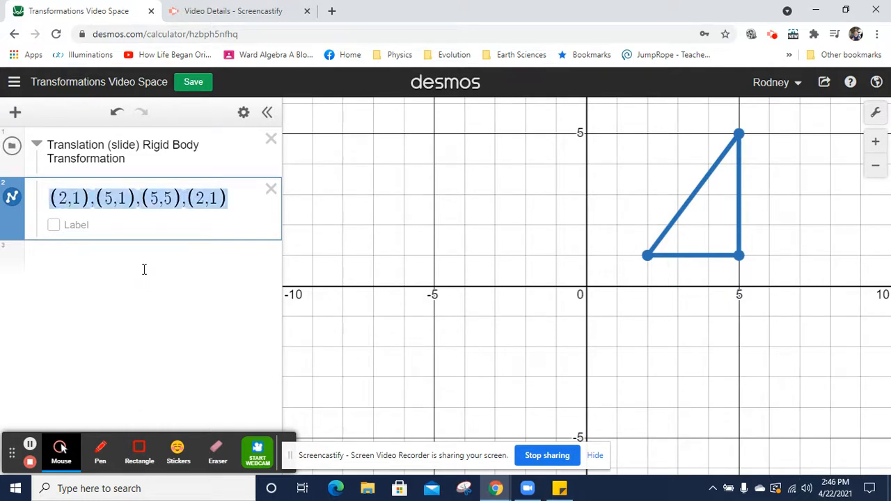
click(143, 268)
key(ctrl+v)
Change the first point's x-coordinate in the copied list to 2+1.
key(Left)
key(Left)
key(Left)
key(Left)
key(Left)
key(Left)
key(Left)
key(Left)
key(Left)
key(Left)
key(Left)
key(Left)
key(Left)
key(Left)
key(Left)
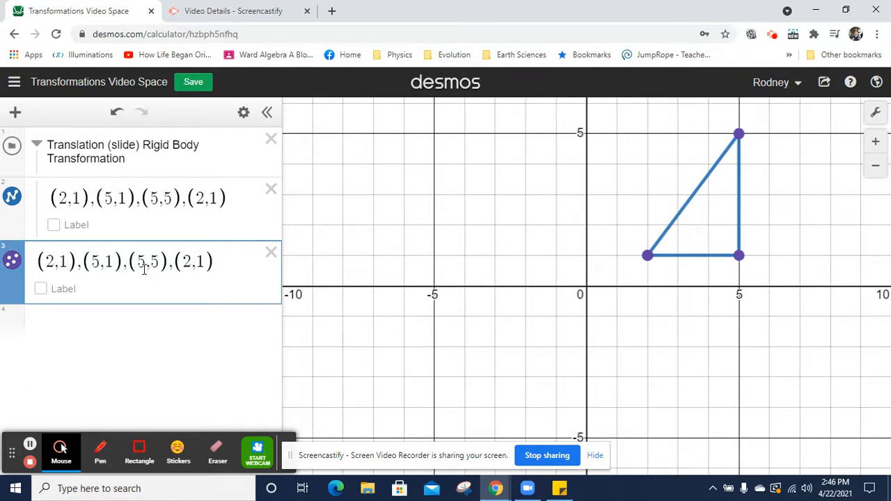
text(+1)
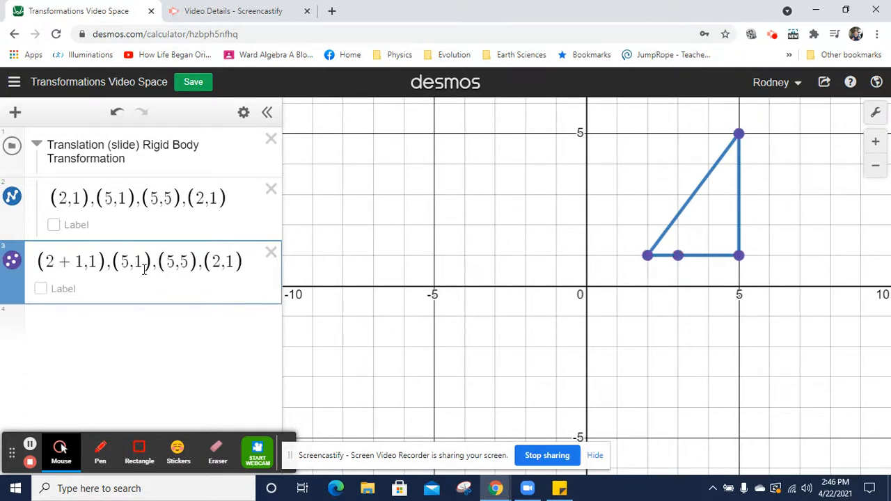
Add the same +1 to the x-coordinates of the remaining three copied points, and widen the expression list to fit the whole line.
key(shift+Left)
key(shift+Left)
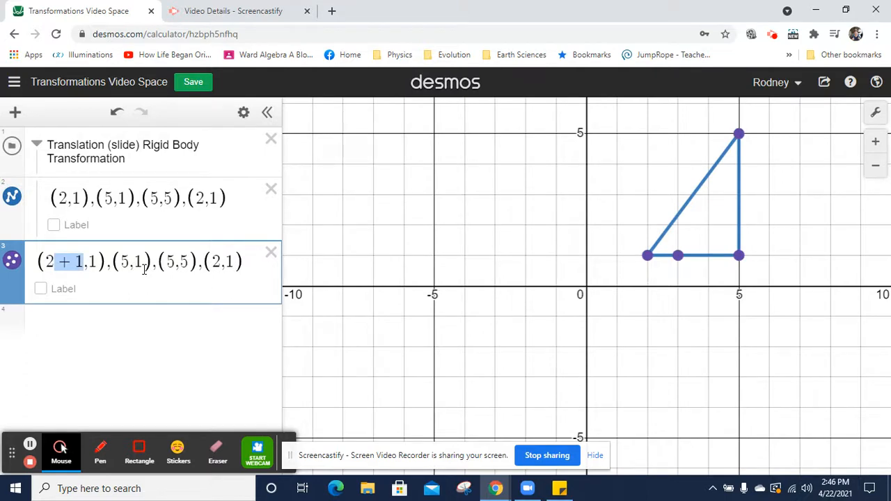
key(Right)
key(Right)
key(Right)
key(Right)
key(Right)
key(Right)
key(Right)
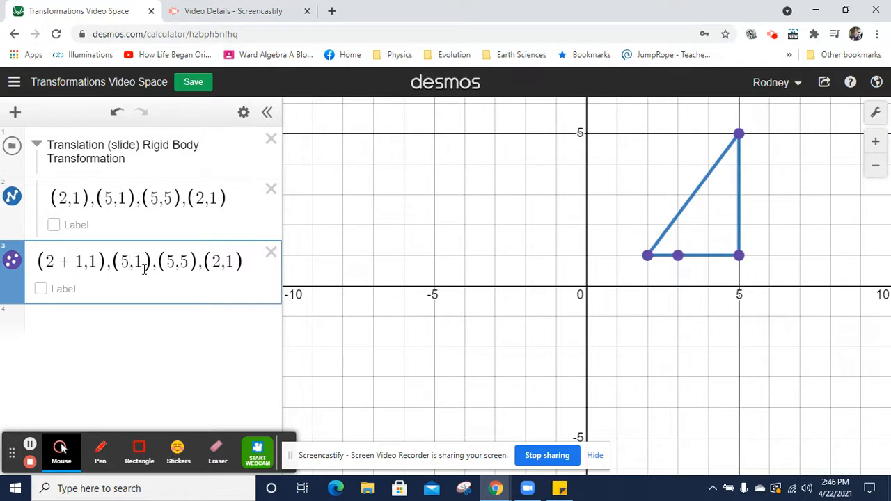
key(ctrl+v)
key(Right)
key(Right)
key(Right)
key(Right)
key(Right)
key(Right)
key(ctrl+v)
key(Right)
key(Right)
key(Right)
key(Right)
key(Right)
key(Right)
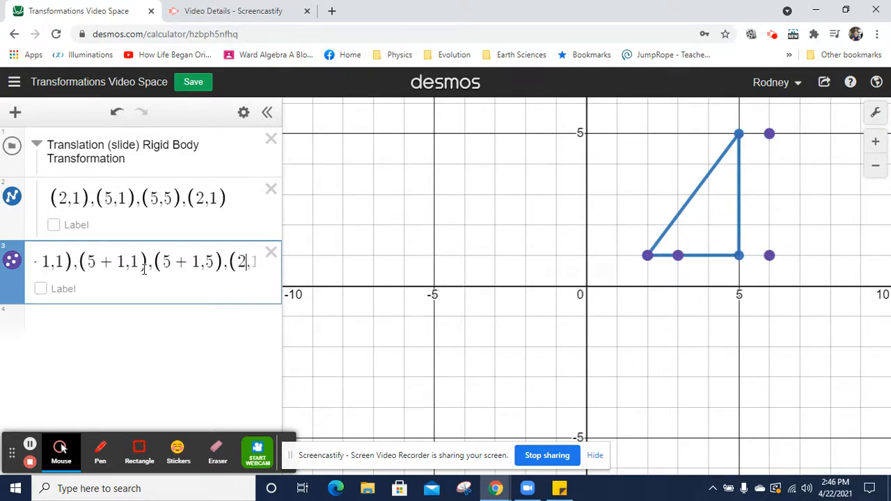
key(ctrl+v)
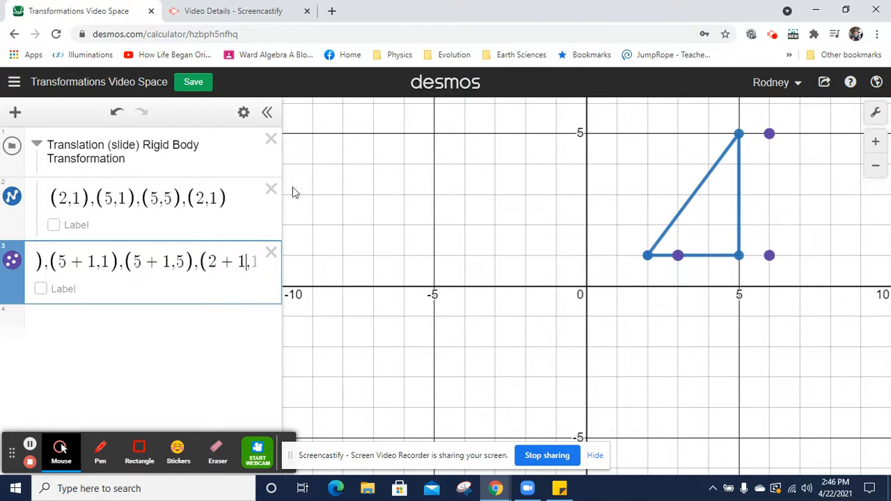
drag(285, 201, 365, 194)
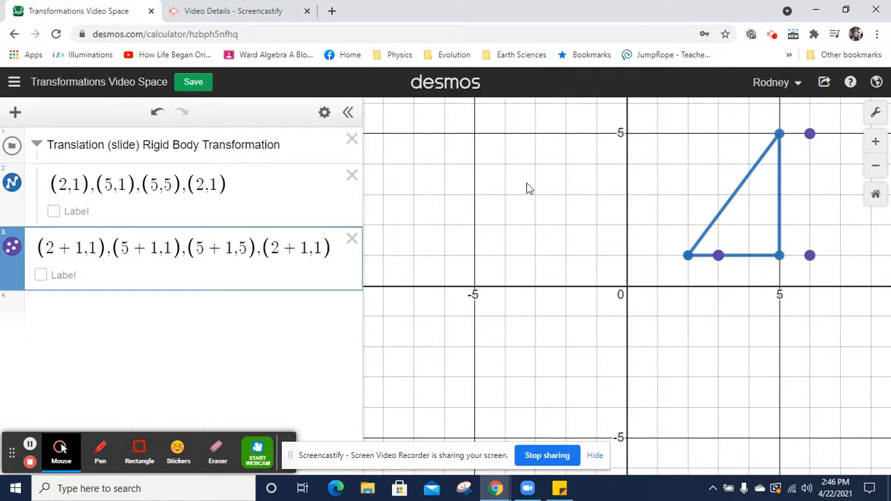
Turn on connecting lines for the purple translated points to draw them as a triangle.
click(324, 113)
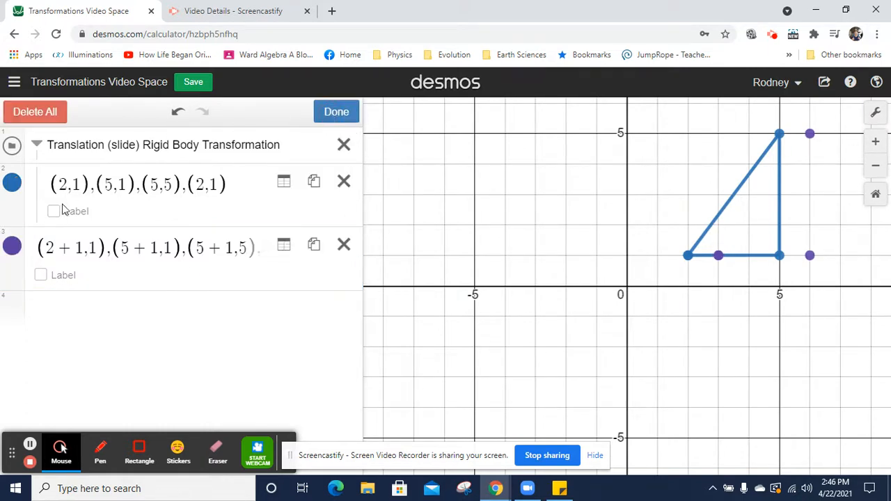
click(12, 245)
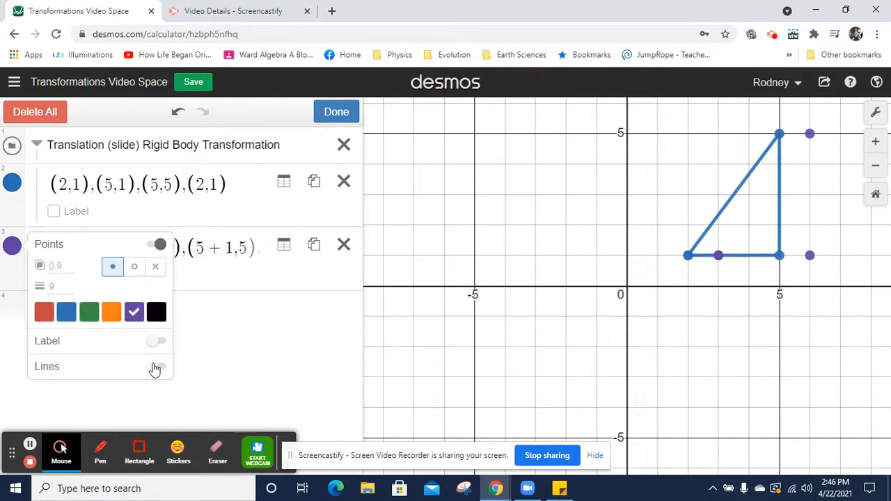
click(159, 367)
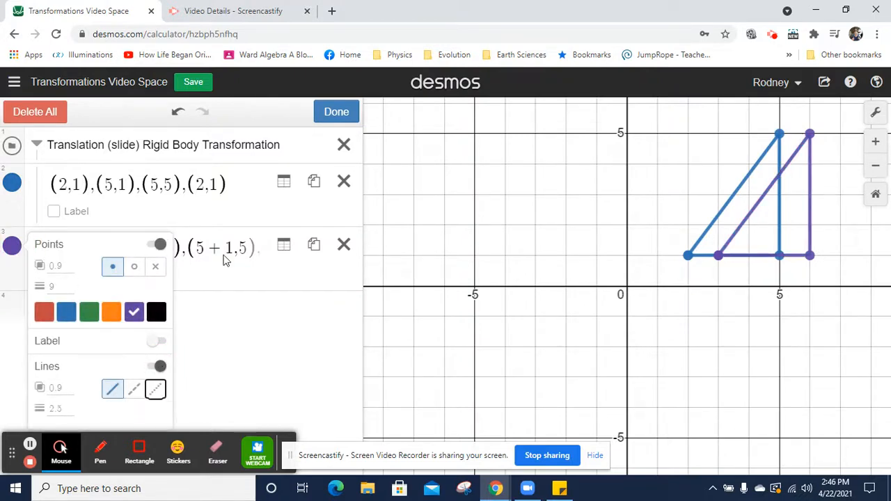
click(338, 113)
click(338, 114)
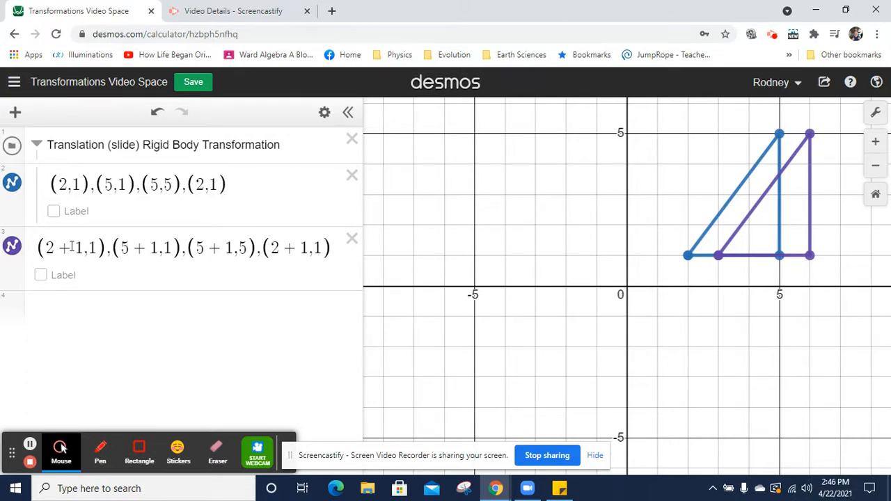
Change the +1 in the first two x-coordinates of the translated point list to -1.
click(97, 287)
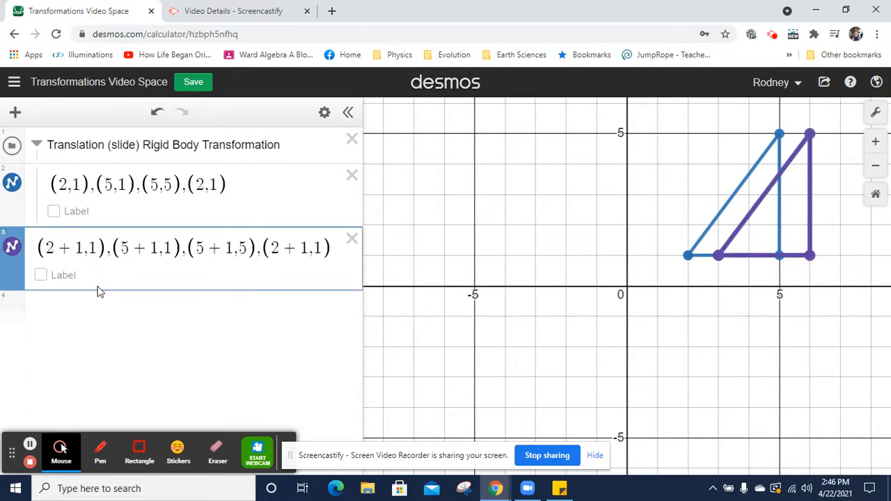
key(BackSpace)
text(-)
key(Right)
key(Right)
key(Right)
key(Right)
key(Right)
key(Right)
key(Right)
key(Right)
key(BackSpace)
text(-)
Change the +1 to -1 in the x-coordinates of the translated list's third and fourth points.
key(Right)
key(Right)
key(Right)
key(Right)
key(Right)
key(Right)
key(Left)
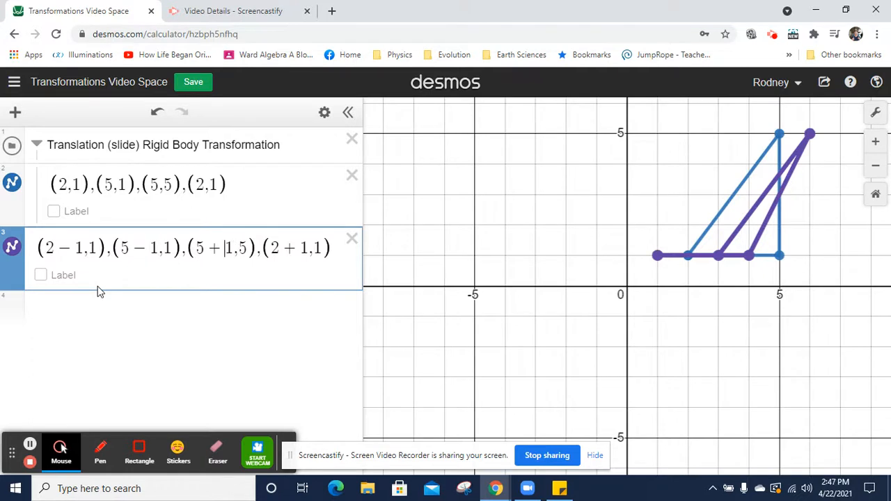
key(BackSpace)
text(-)
key(Right)
key(Right)
key(Right)
key(Right)
key(Right)
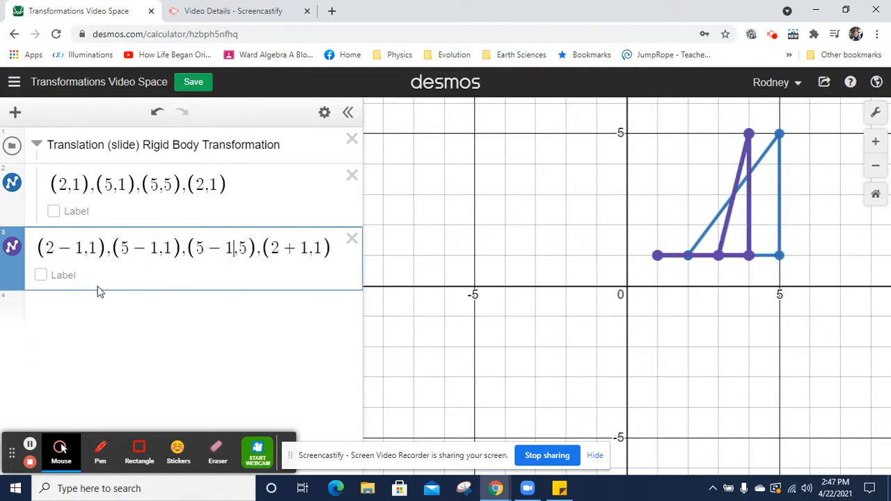
key(Right)
key(Right)
key(Left)
key(BackSpace)
text(-)
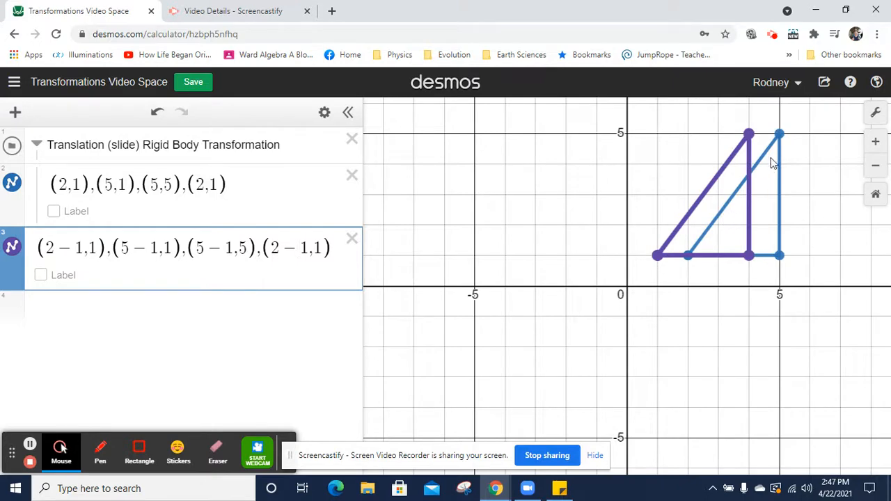
Insert a note above the original triangle's point list reading "OBJECT or PRE-IMAGE Triangle ABC".
click(232, 182)
click(285, 148)
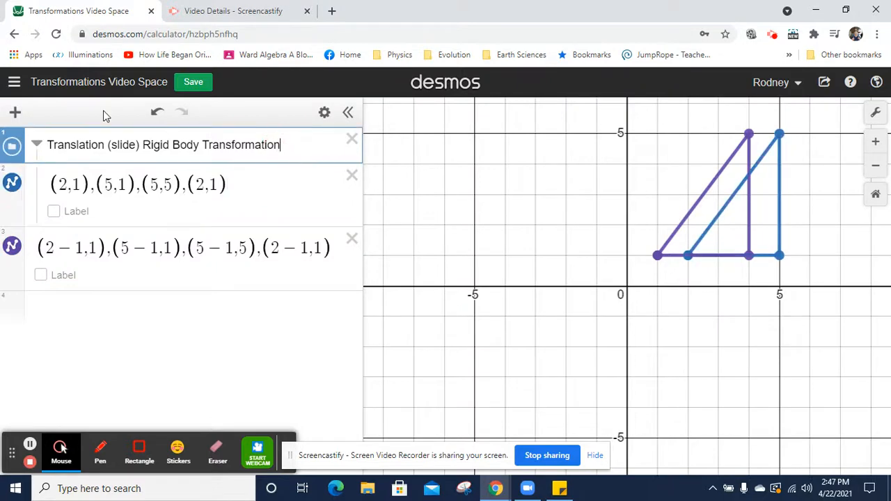
click(15, 113)
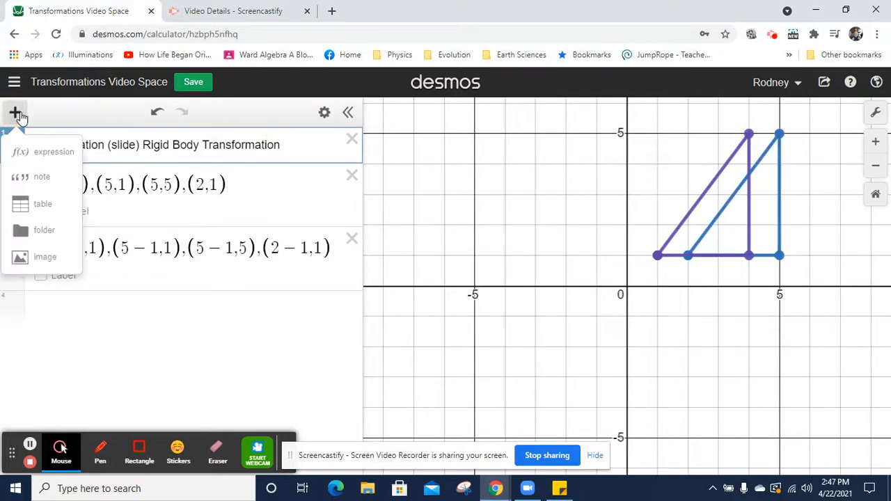
click(40, 174)
text(OBJ)
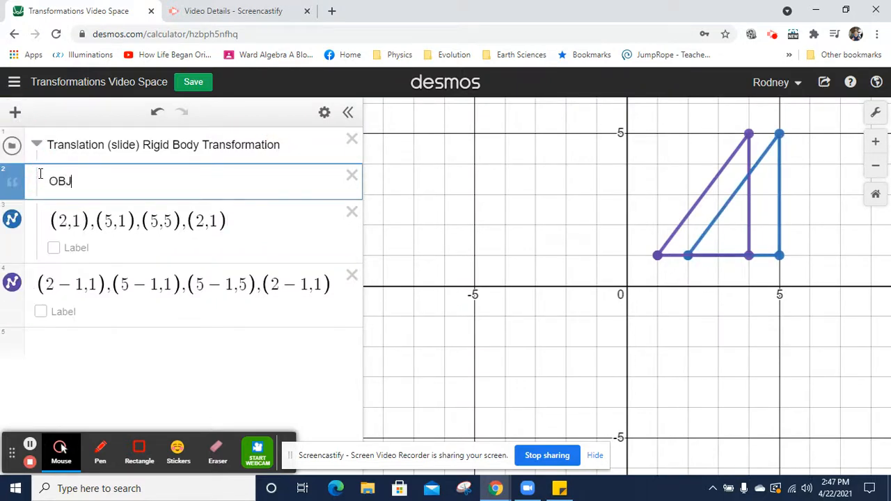
text(ECT or PRE-IMAGE)
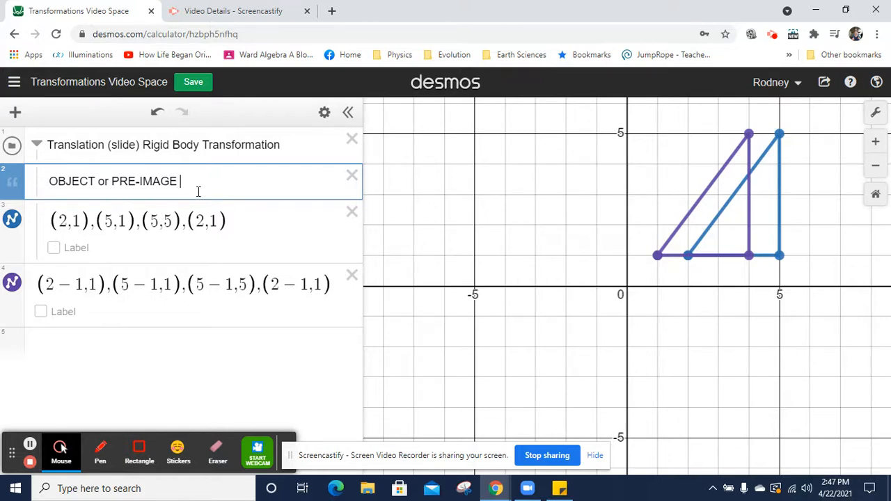
text(A)
key(BackSpace)
text(Triangle ABC)
Insert a note between the two point lists reading "IMAGE: Triangle A'B'C'".
click(240, 221)
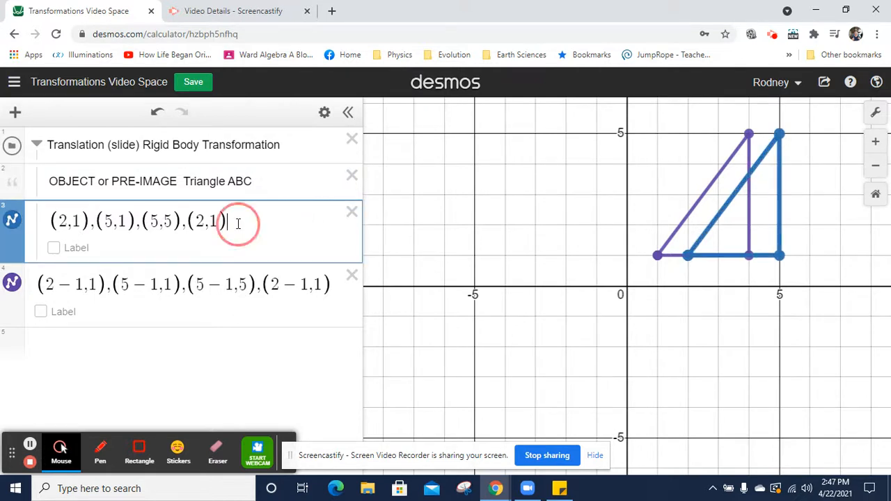
click(16, 113)
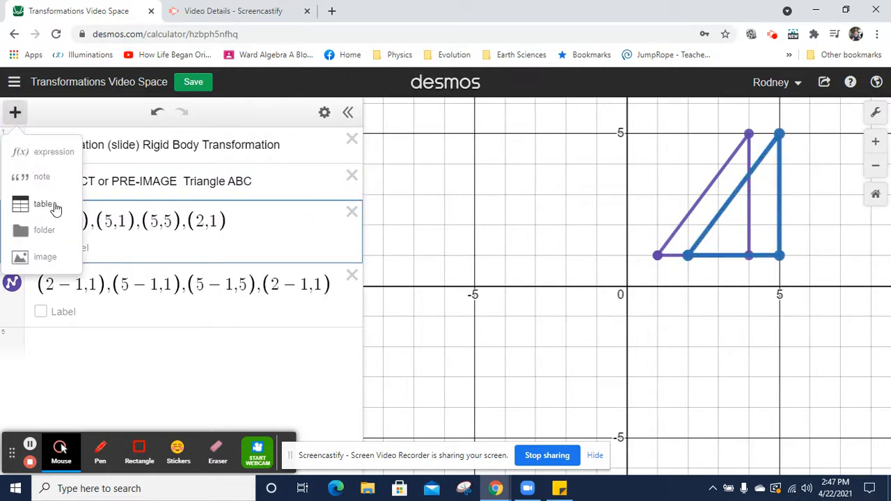
click(54, 178)
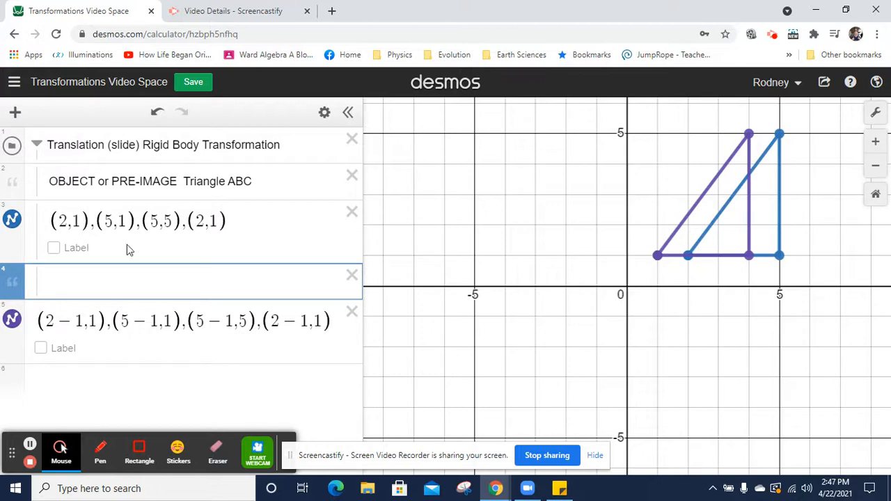
text(IMAGE)
text(:  Triangle A)
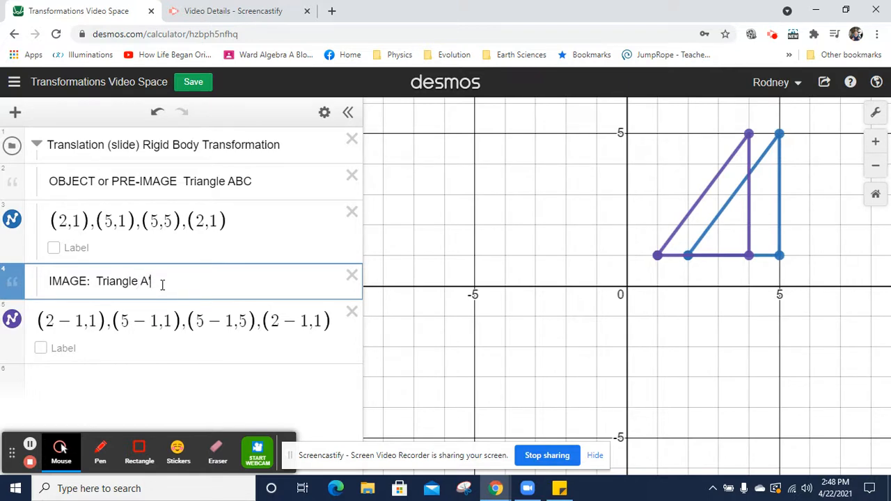
text('B'C')
Copy the translated triangle's entire point list and start an empty expression line below it.
click(190, 329)
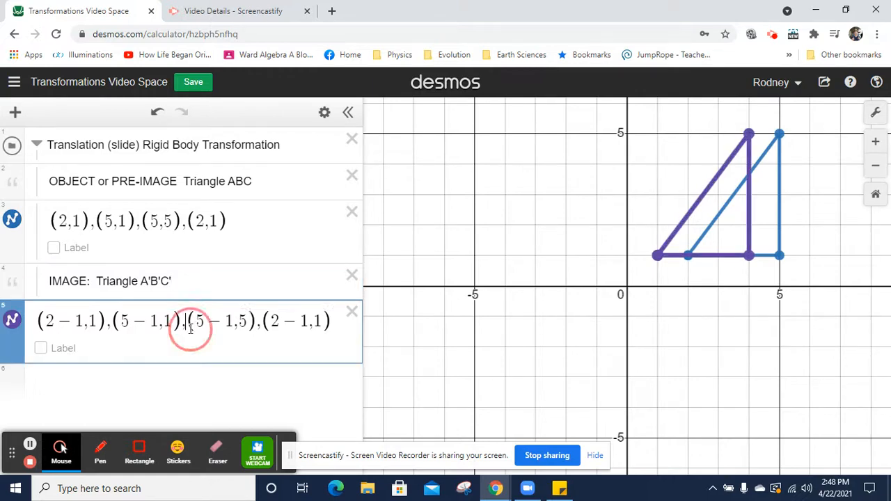
key(ctrl+a)
key(ctrl+c)
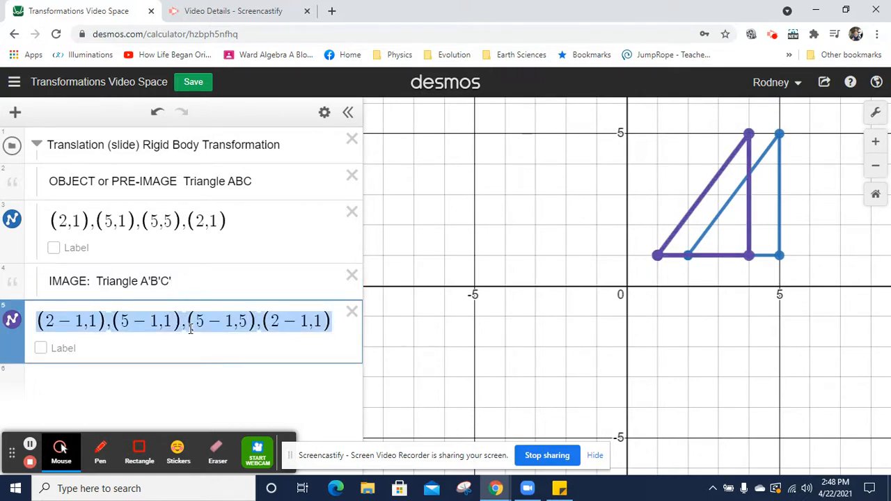
key(Return)
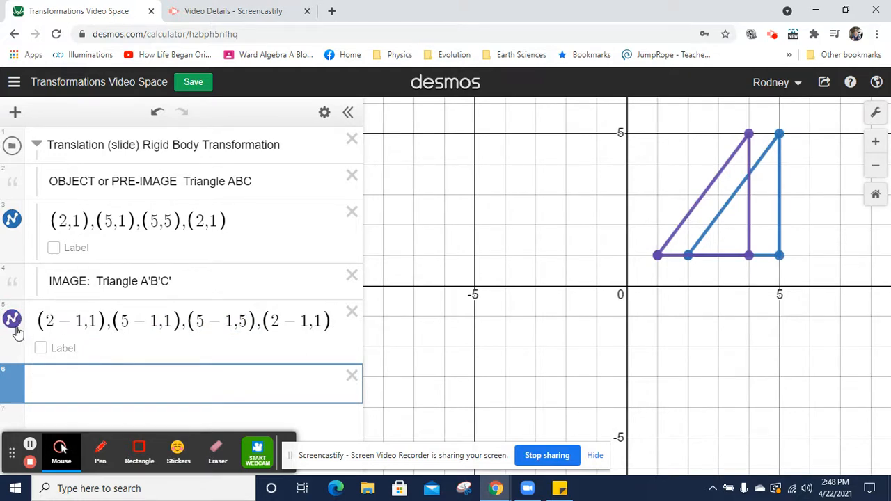
Move the translated point list and the empty line below it into the Translation folder.
click(42, 332)
click(31, 386)
drag(8, 384, 86, 372)
drag(16, 333, 61, 324)
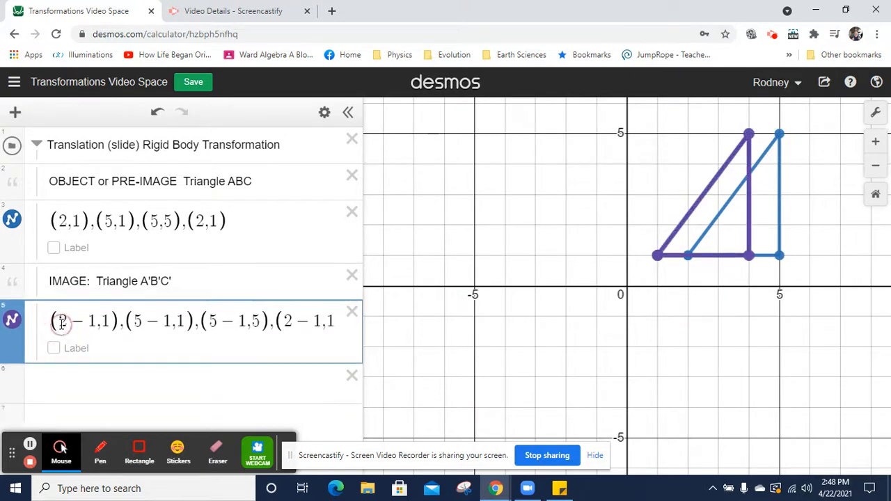
click(25, 377)
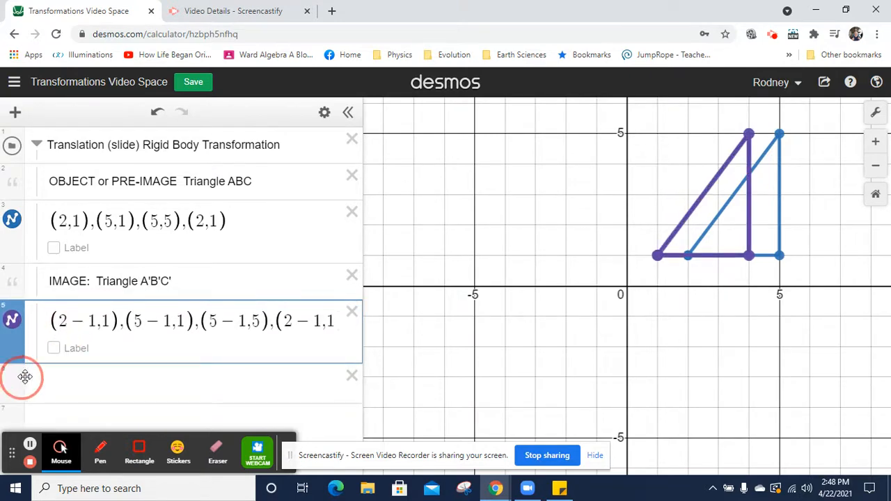
Paste the copied point list into the empty line and return to the start of the expression.
click(62, 376)
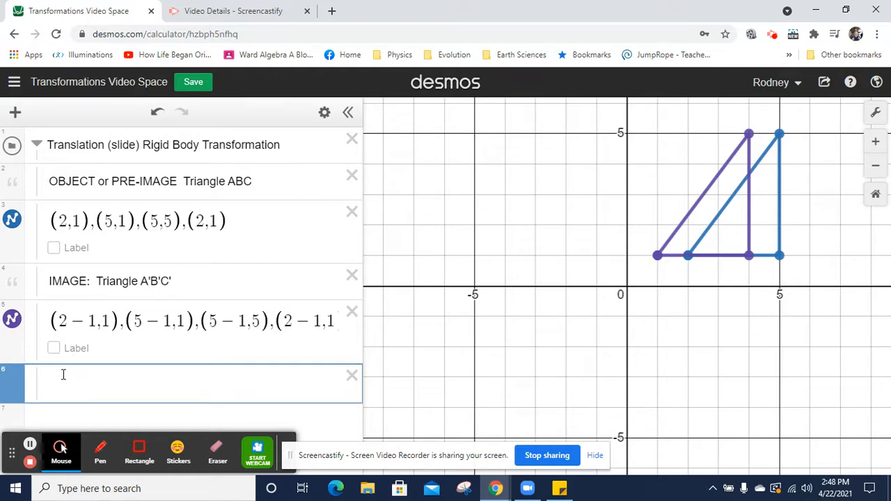
key(ctrl+v)
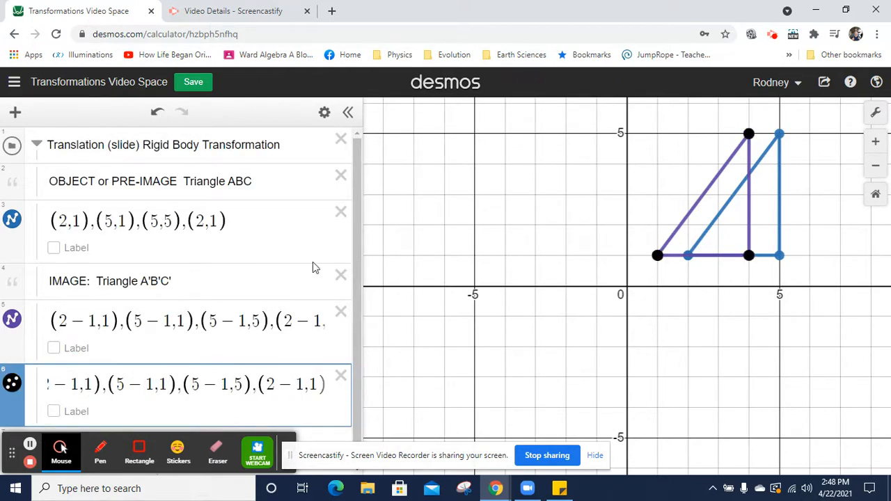
key(Left)
key(Left)
key(Left)
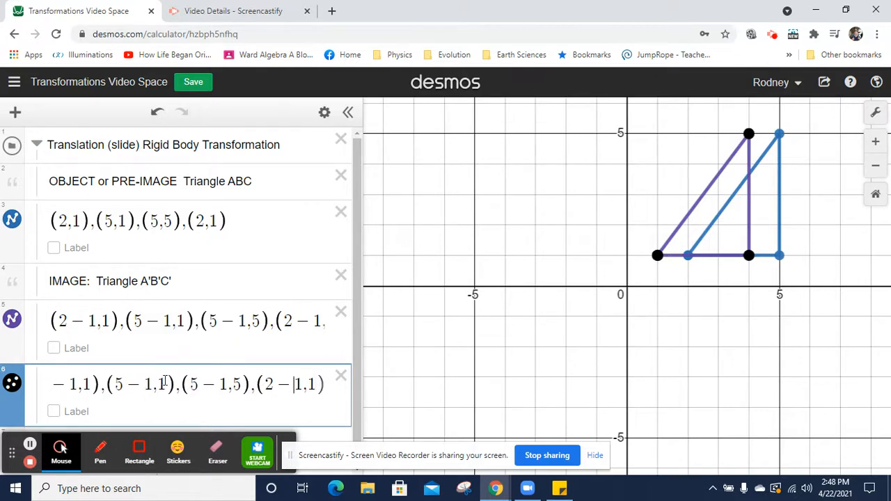
key(Home)
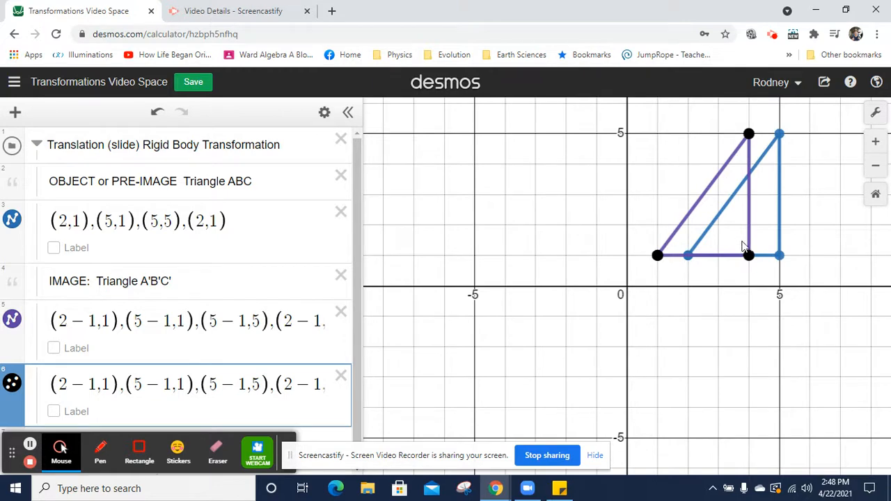
click(324, 113)
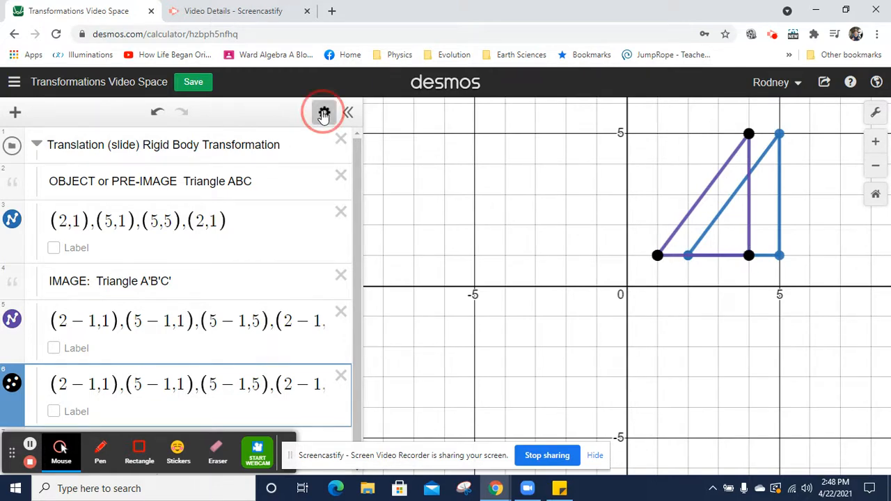
click(11, 382)
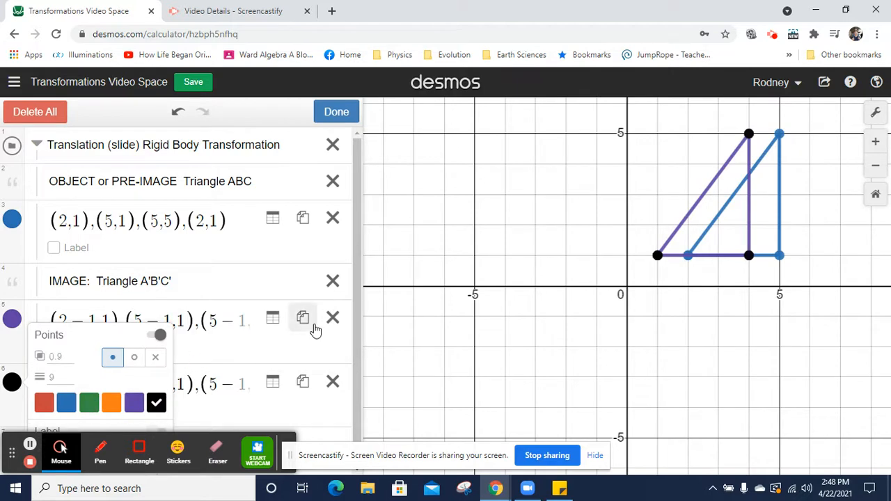
click(356, 301)
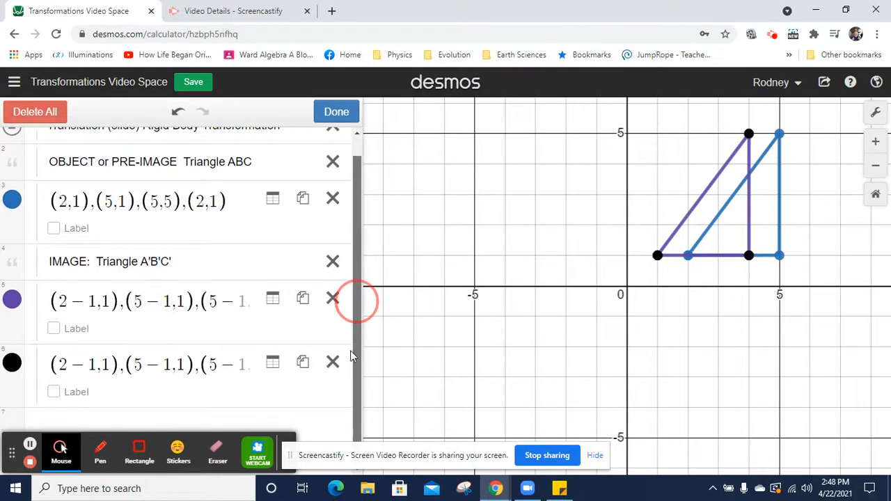
click(12, 362)
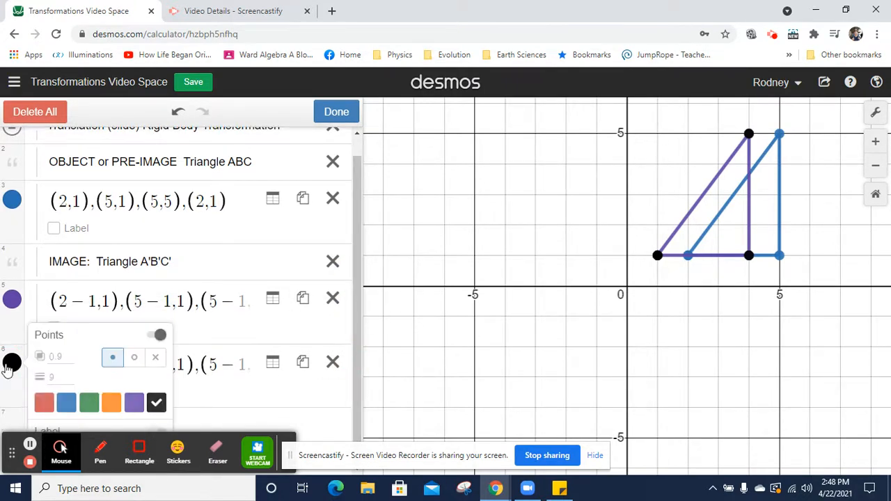
click(157, 403)
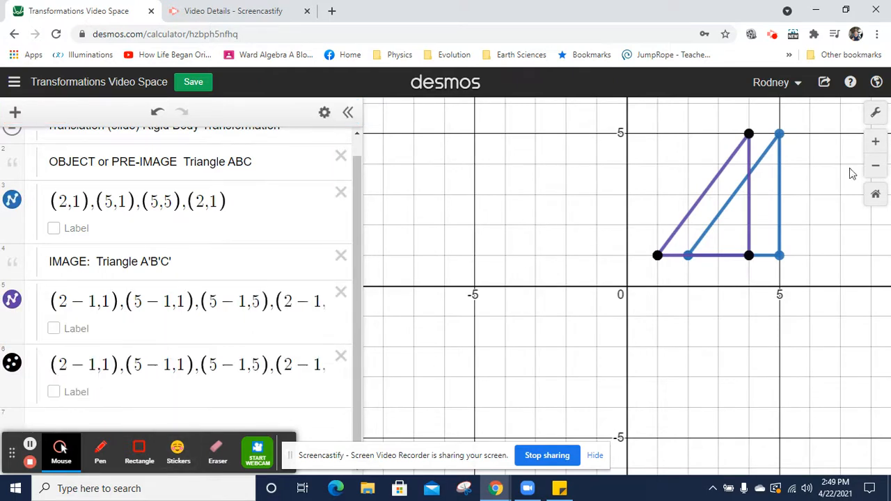
Add two empty expression lines at the end of the list and turn on connecting lines for the black pasted points.
click(239, 367)
key(Return)
key(Return)
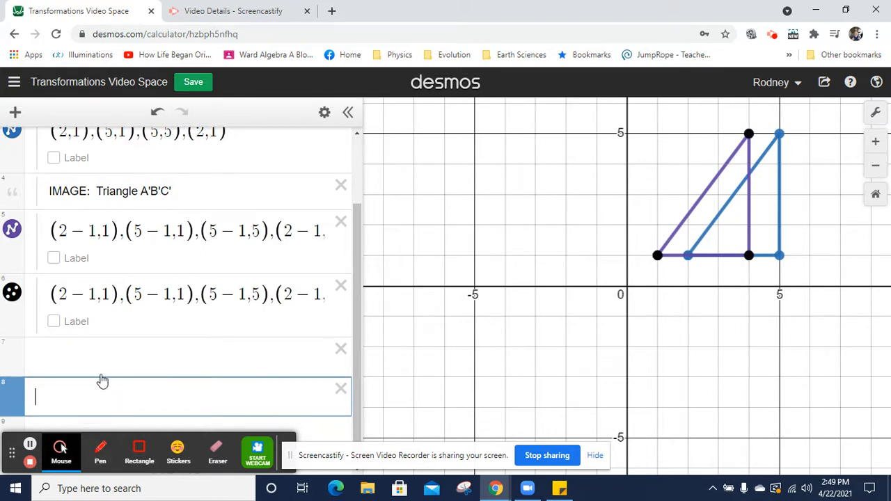
click(325, 114)
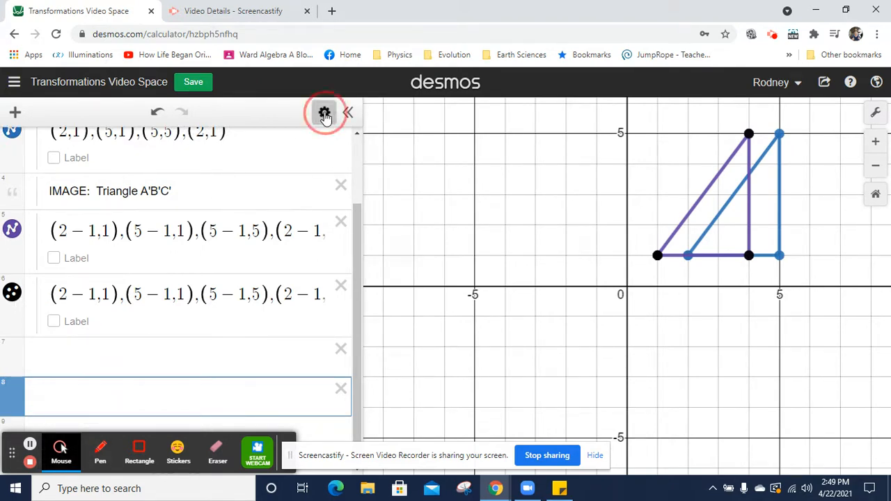
click(12, 293)
click(160, 414)
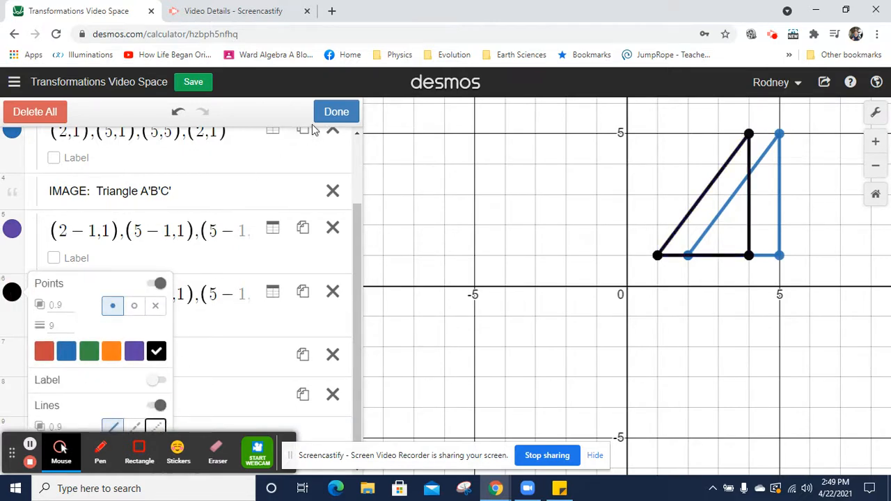
click(327, 117)
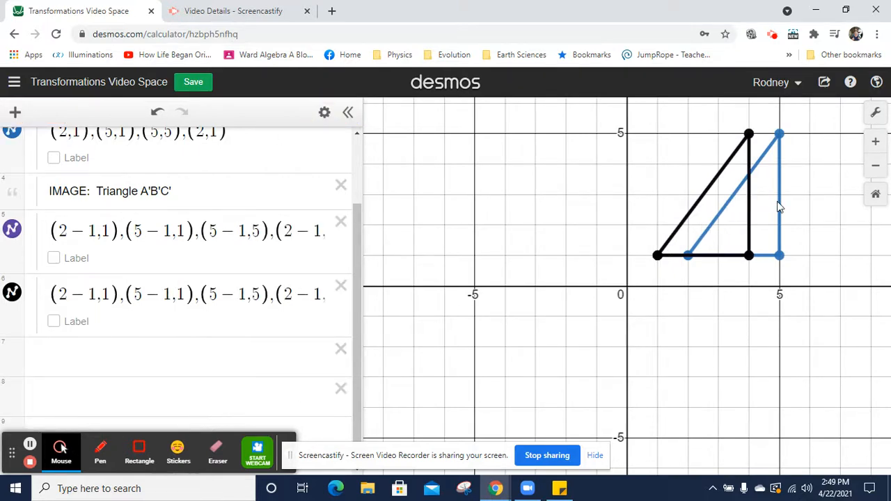
Extend the A'B'C' image note to read "IMAGE: Triangle A'B'C' Translated 1 unit to the left.".
click(206, 193)
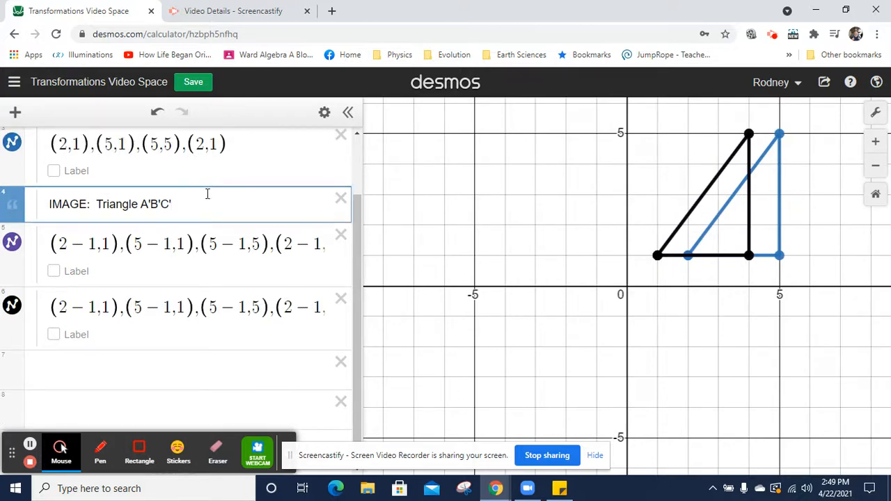
text(Translated 1 to the left)
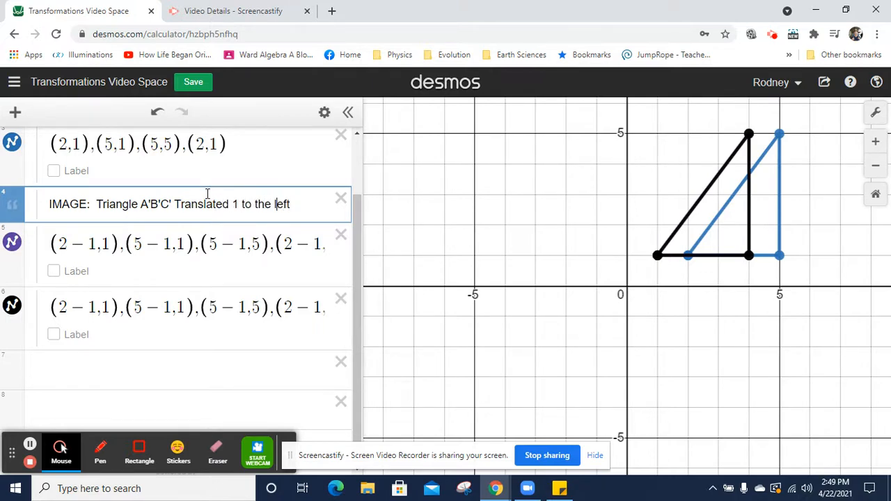
key(Left)
key(Left)
key(Left)
key(Left)
text(unit)
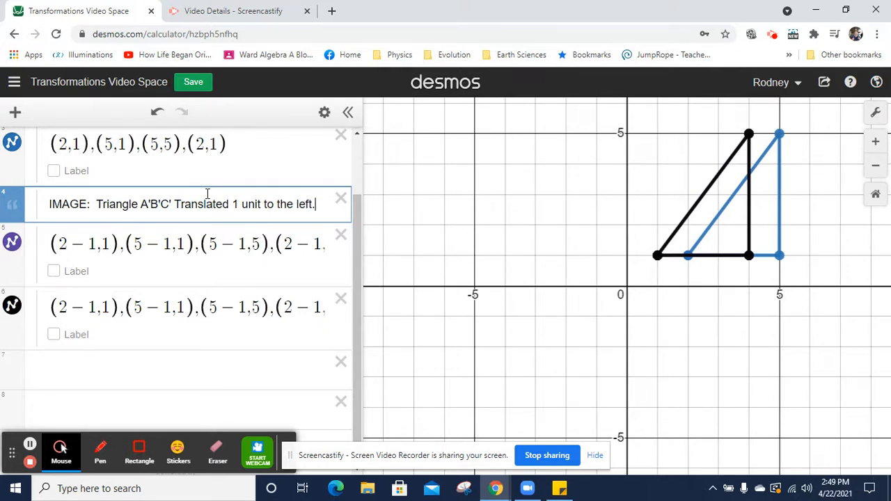
click(143, 254)
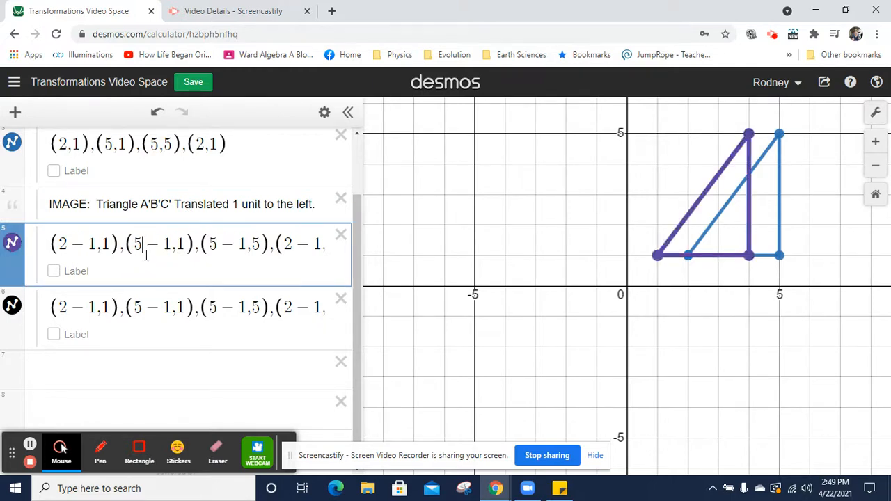
click(324, 113)
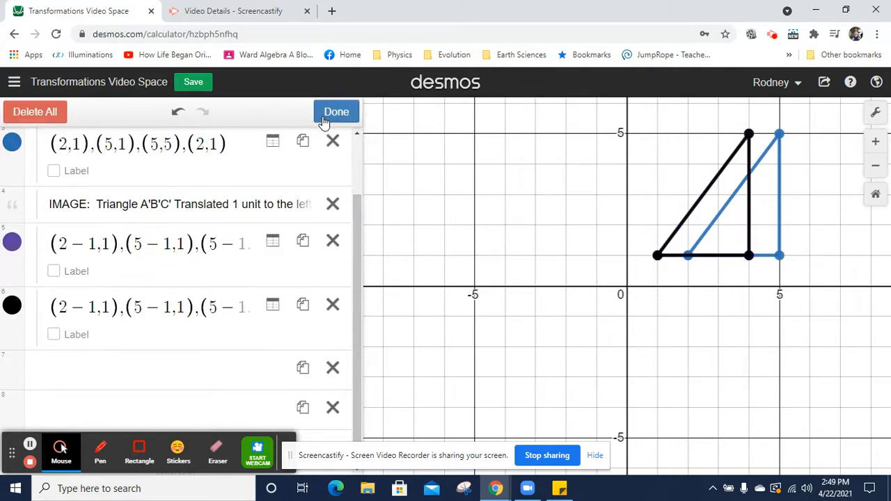
click(328, 113)
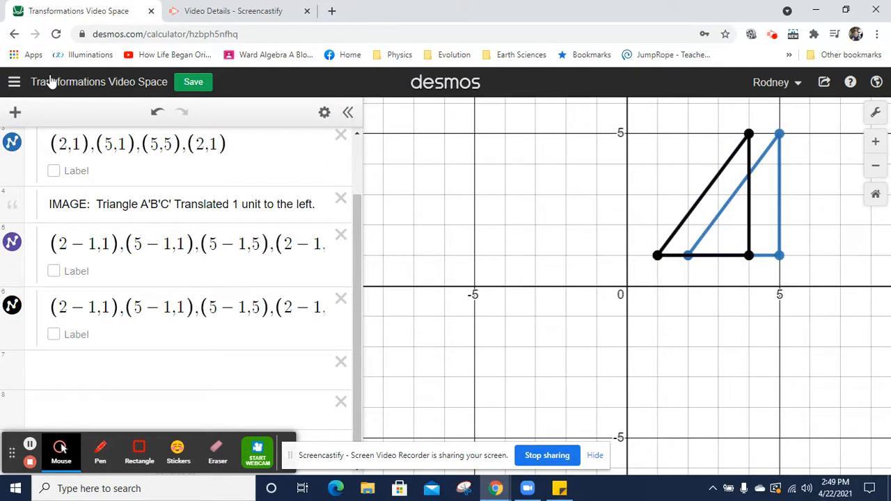
Insert a note between the two translated point lists reading "IMAGE Triangle A''B''C'' Translated 2 units up".
click(113, 241)
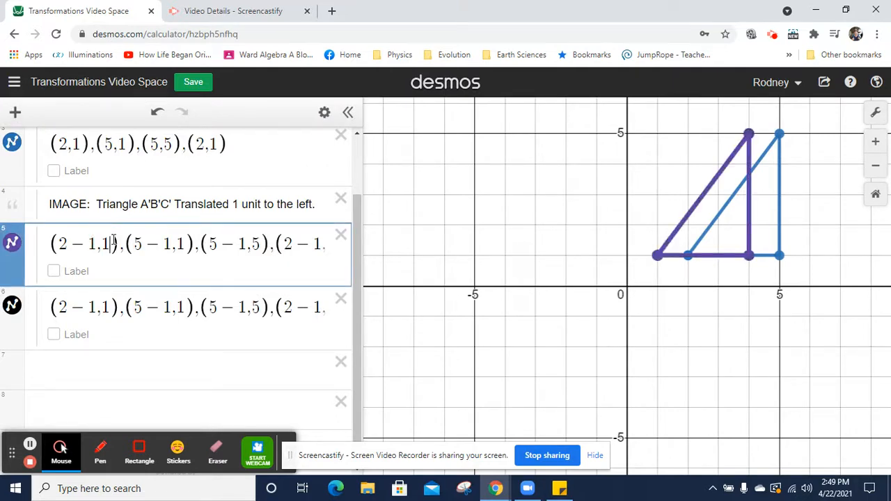
click(14, 113)
click(39, 175)
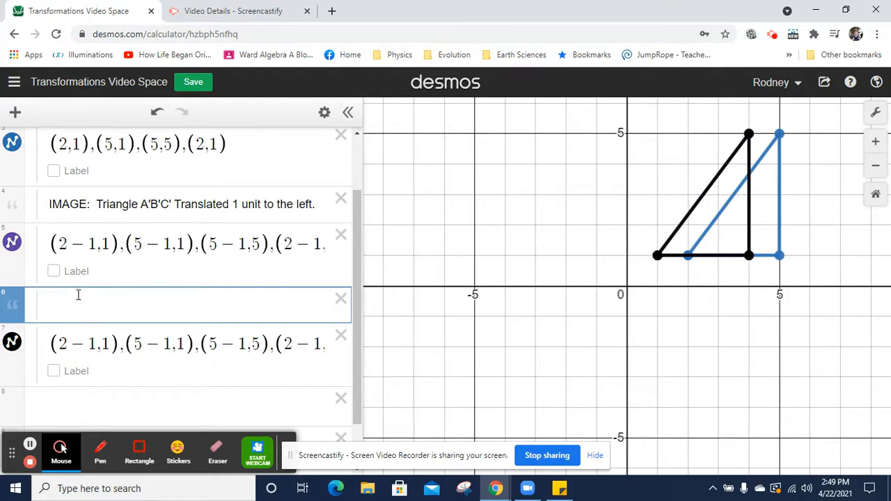
text(Image)
key(BackSpace)
key(BackSpace)
key(BackSpace)
key(BackSpace)
text(IMAGE Triangle A)
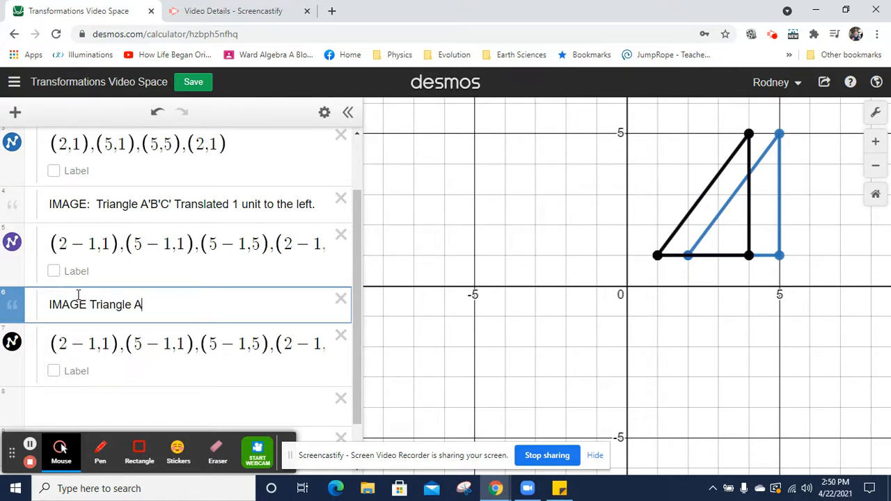
text(''B''C'')
text(Translated 2 units up)
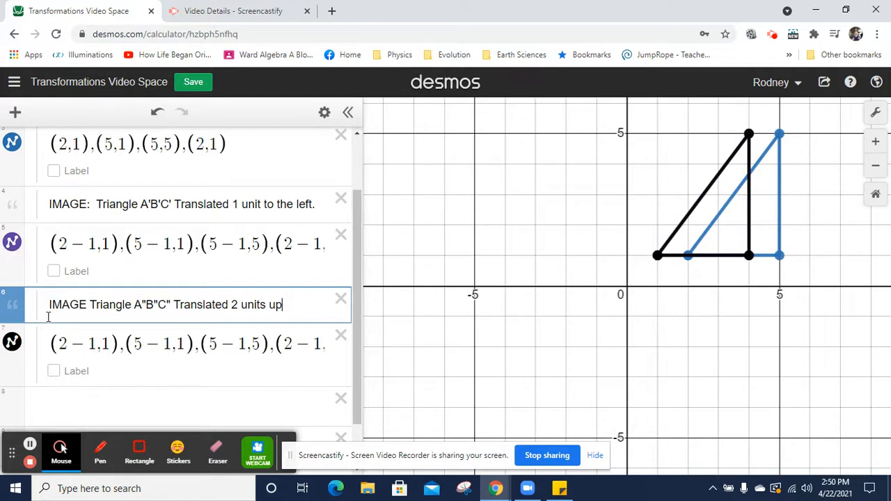
Add +2 to the y-coordinates of the first two points in the black point list.
click(107, 343)
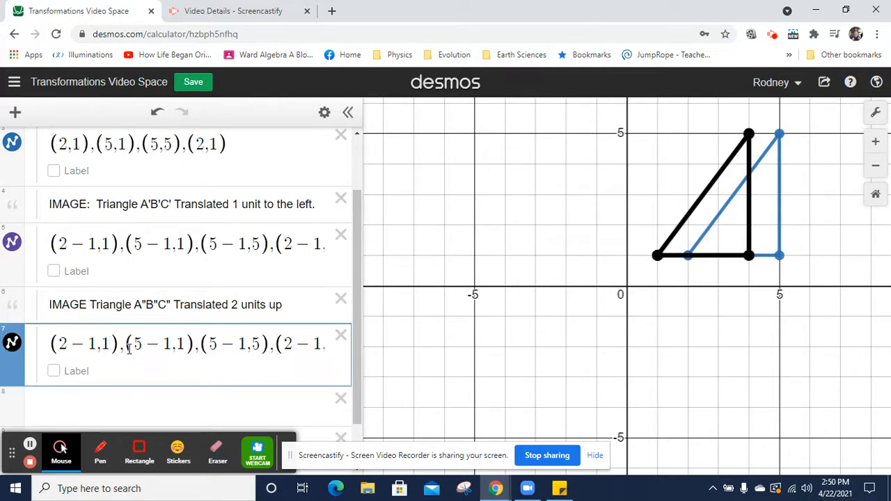
text(+ )
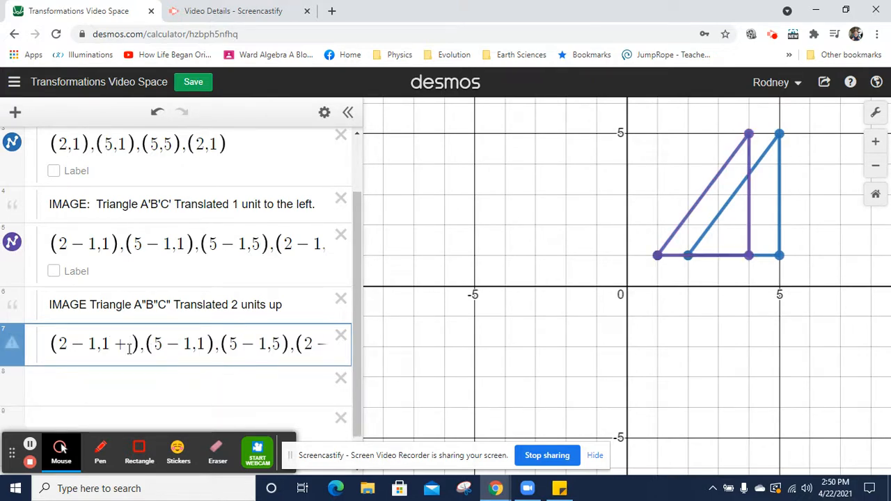
text(2)
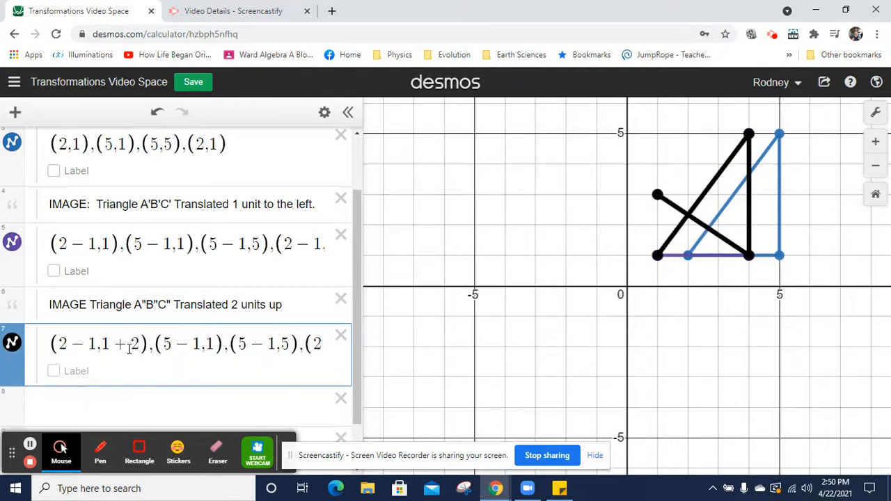
key(Right)
key(Right)
key(Right)
key(Right)
key(Right)
text(+2)
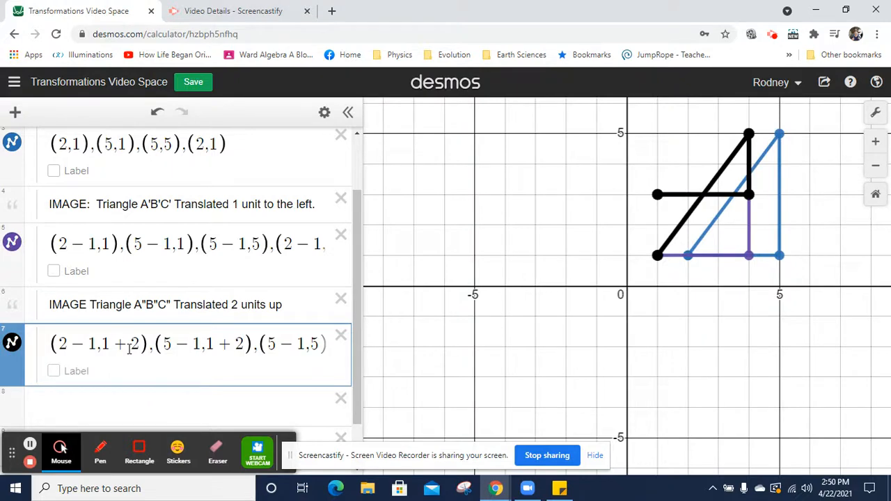
Add +2 to the y-coordinates of the last two points in the black list, giving (5-1,5+2) and (2-1,1+2).
key(Right)
key(Right)
key(Right)
key(Right)
key(Right)
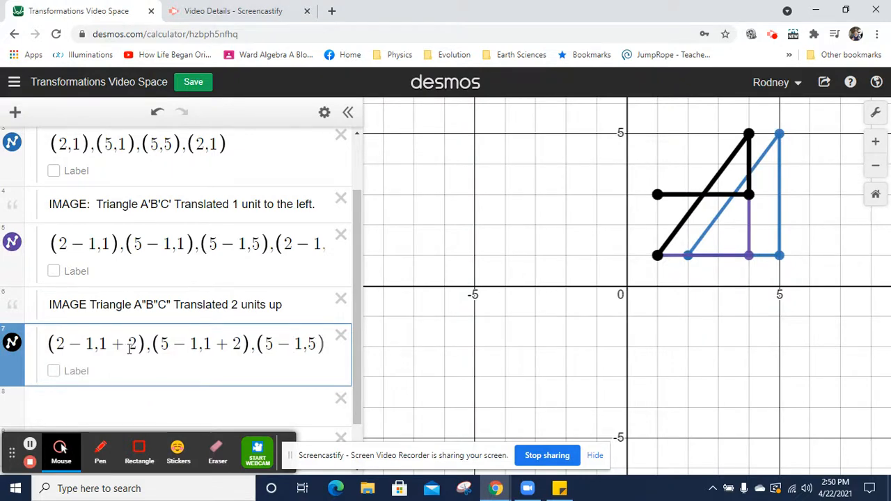
text(+2)
key(Right)
text(,(2-1,1)
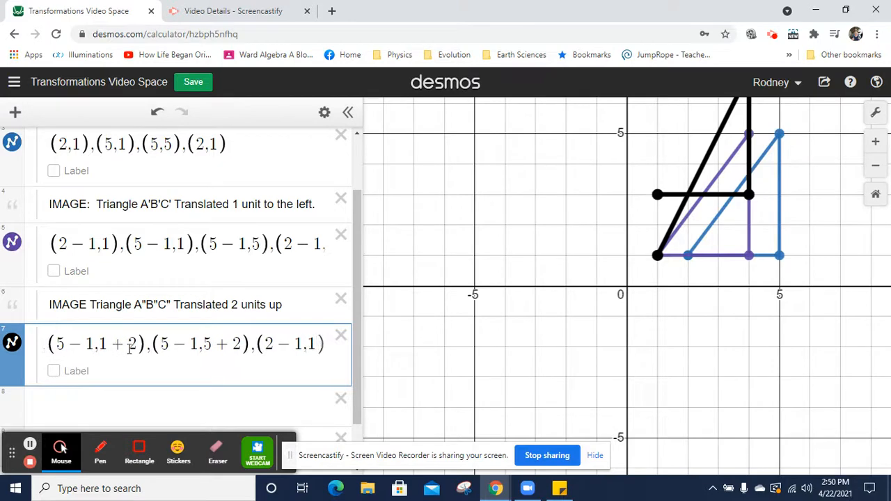
text(+2)
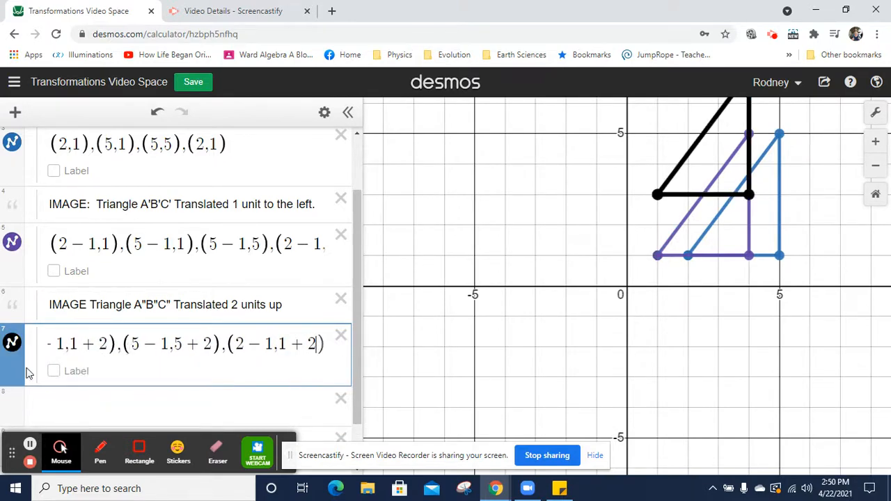
Turn on coordinate labels for the black, purple and blue triangles' points.
drag(501, 259, 466, 360)
click(54, 371)
click(55, 271)
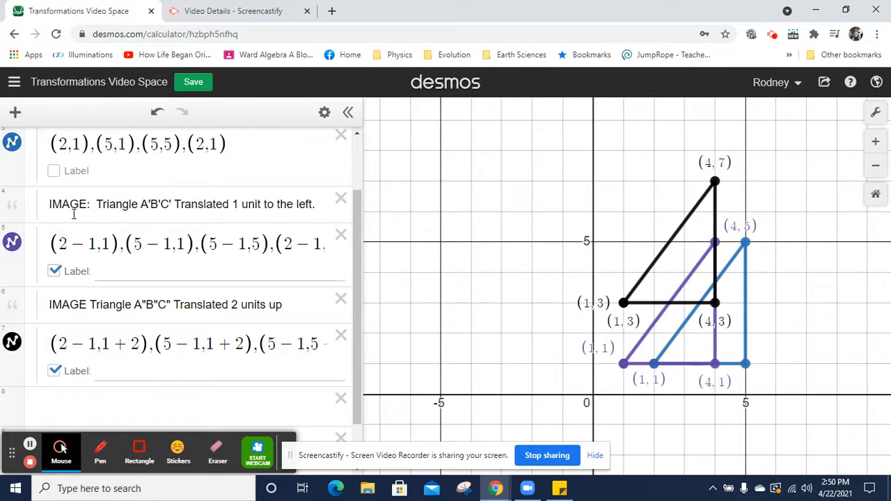
click(56, 174)
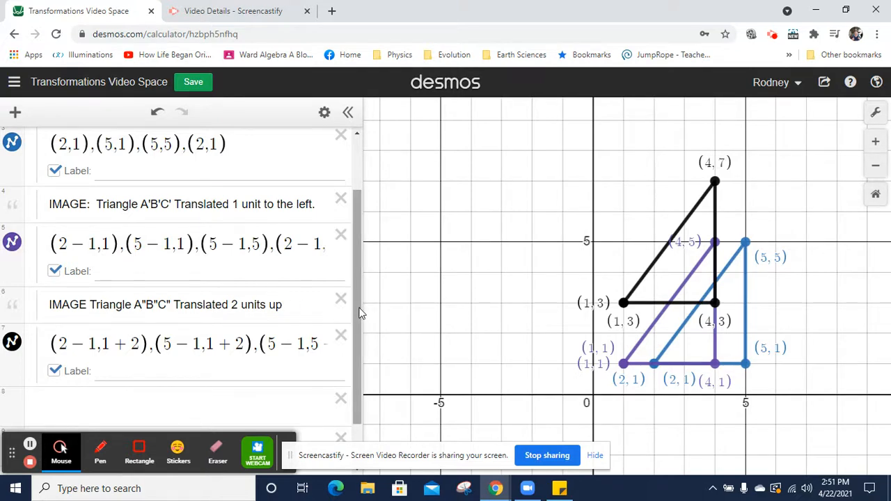
Insert a note below the black point list reading "General Translation using sliders.".
click(286, 340)
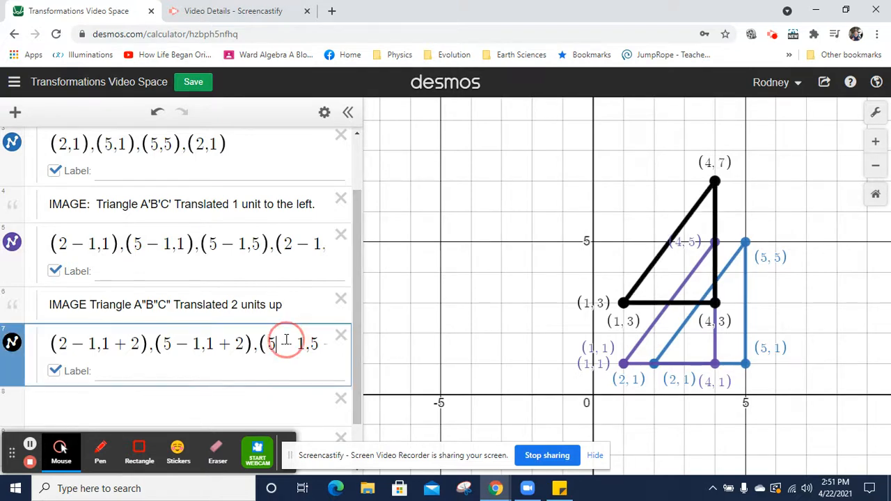
key(Return)
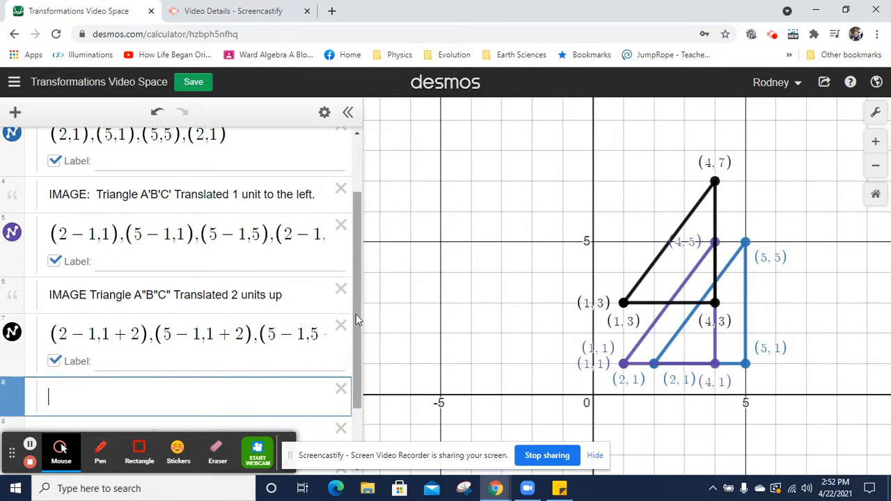
drag(356, 314, 360, 354)
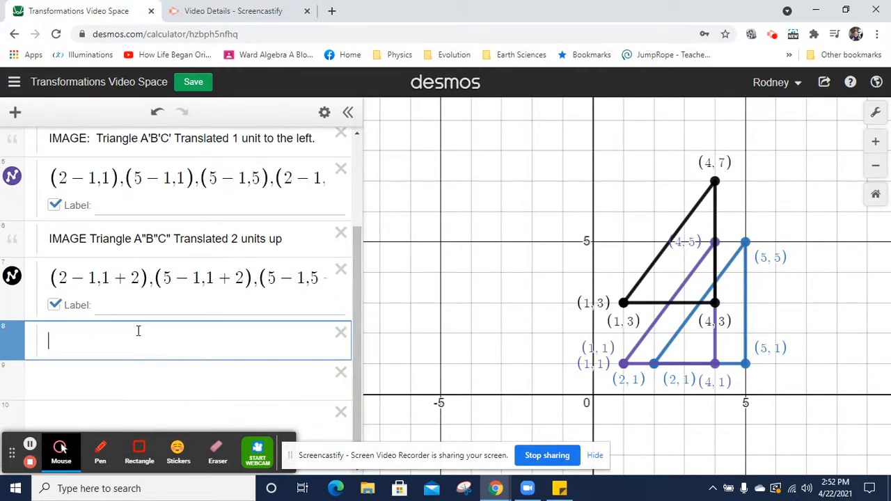
click(16, 115)
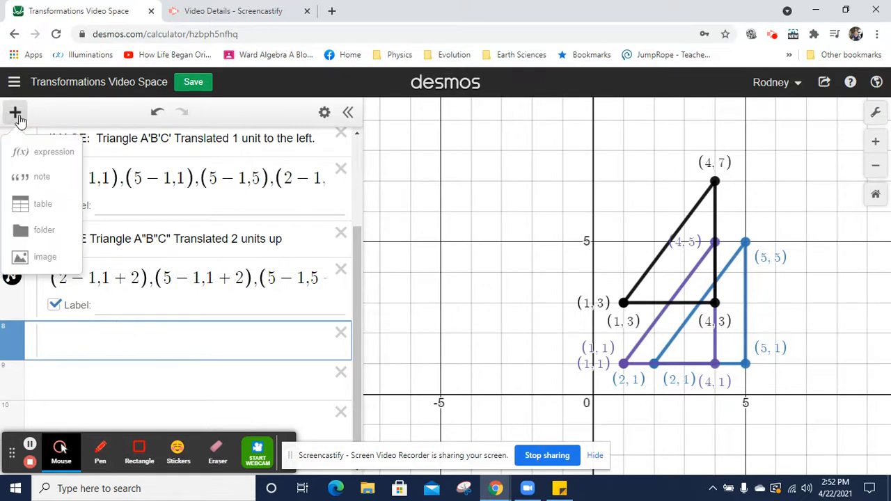
click(40, 178)
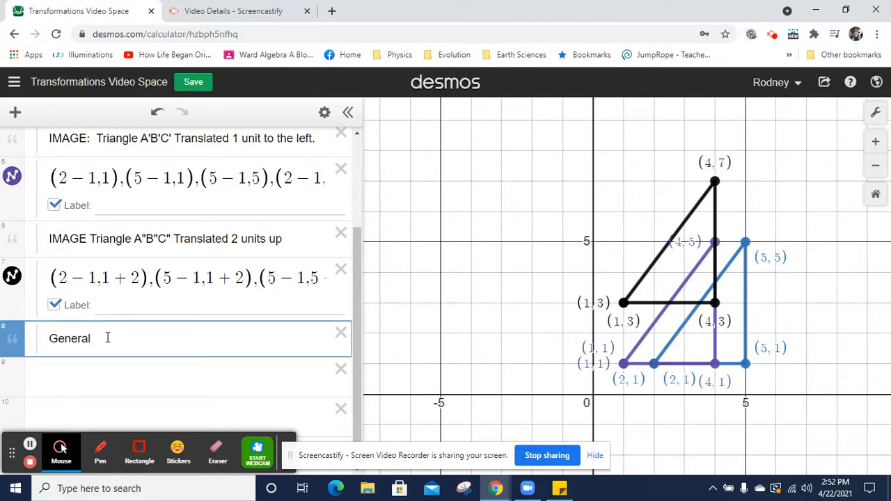
text(General Transfomatio)
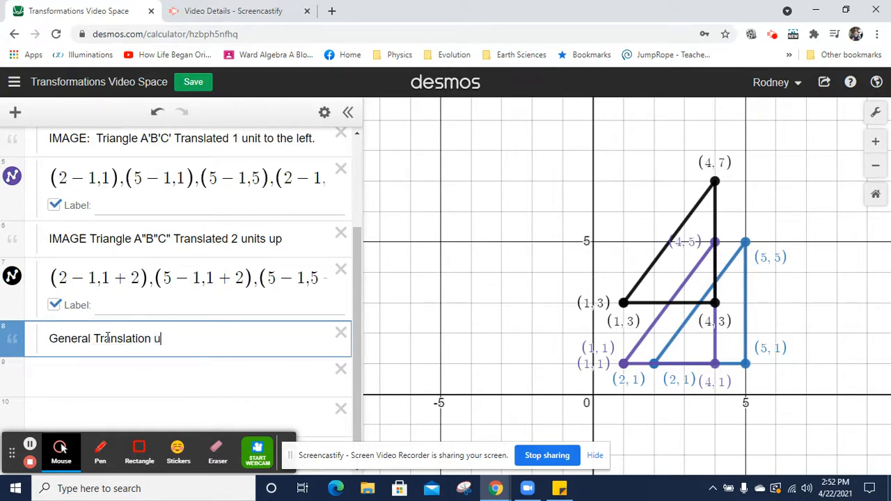
text(g sliders.)
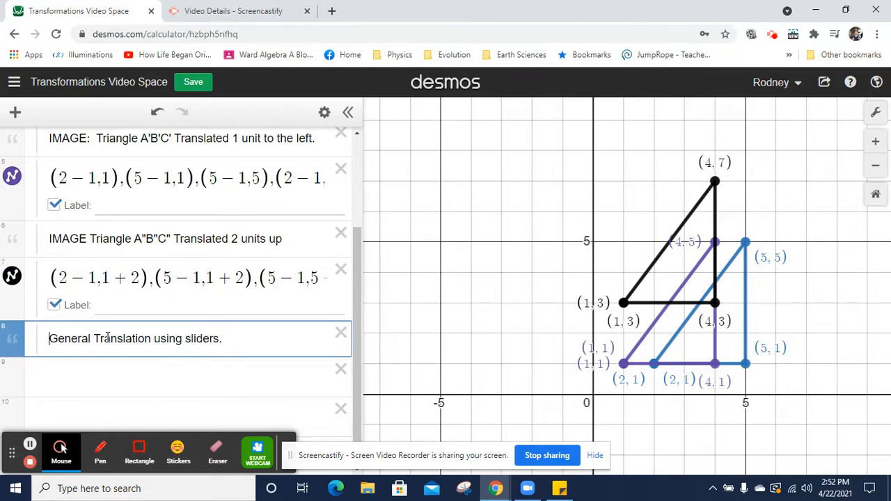
Hide the two translated triangles and turn off their point labels.
key(Up)
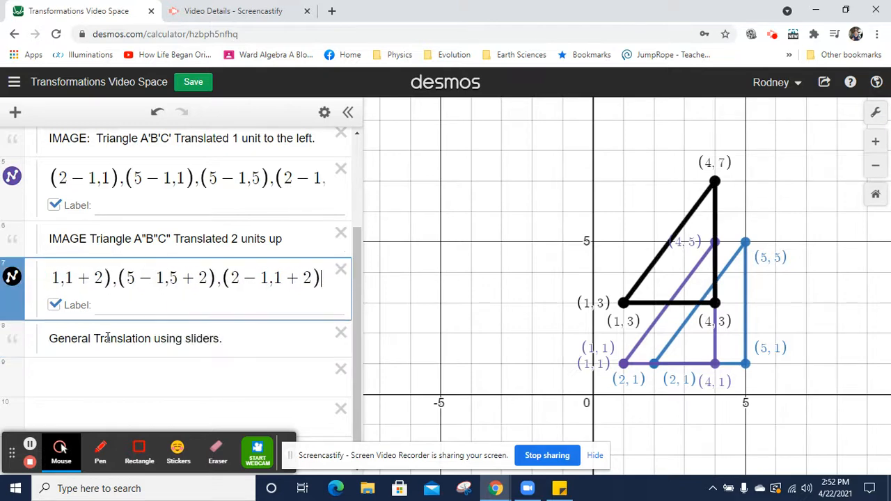
click(8, 276)
click(12, 177)
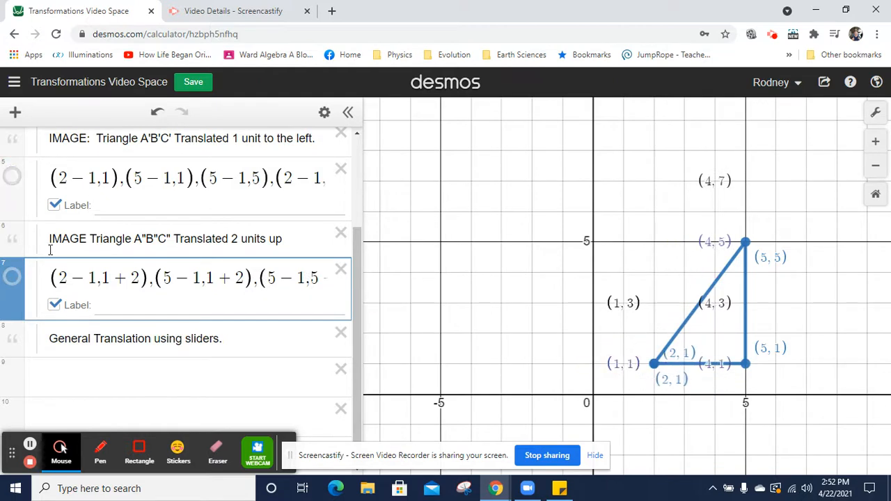
click(54, 305)
click(54, 204)
Copy the pre-image triangle's point list into a new expression below the General Translation note.
drag(357, 306, 354, 233)
click(219, 194)
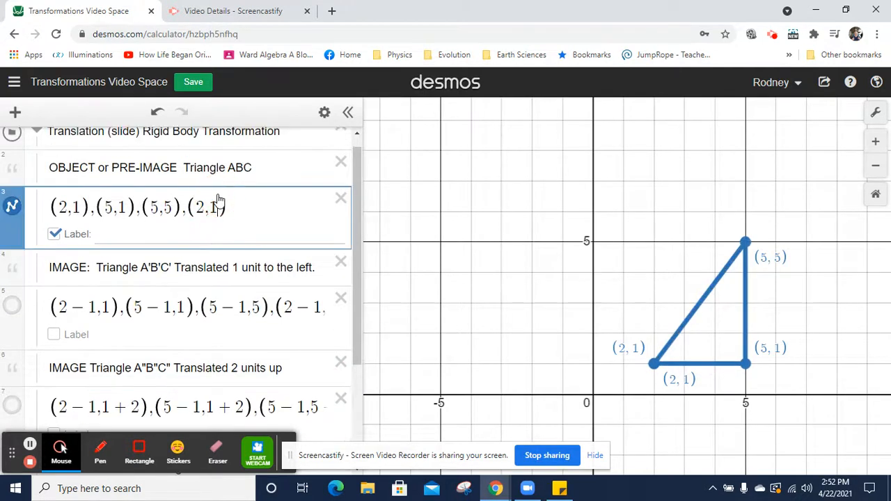
key(ctrl+a)
key(ctrl+c)
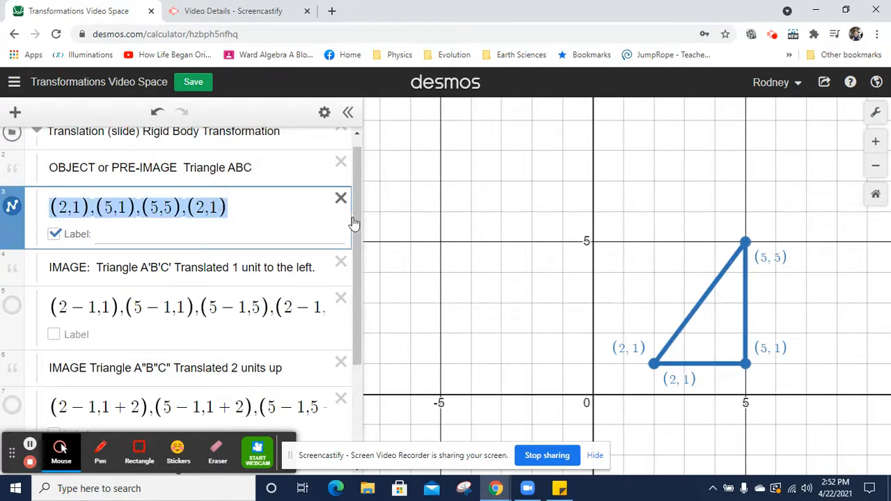
drag(355, 218, 356, 319)
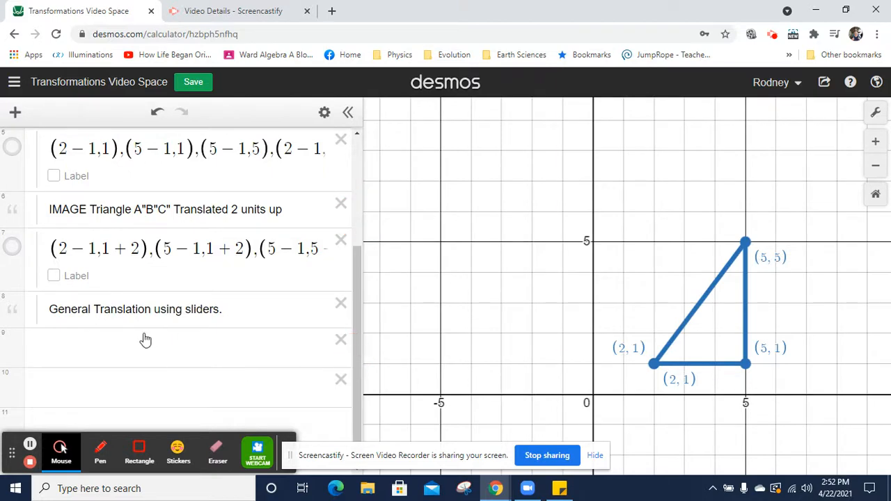
click(234, 311)
key(Return)
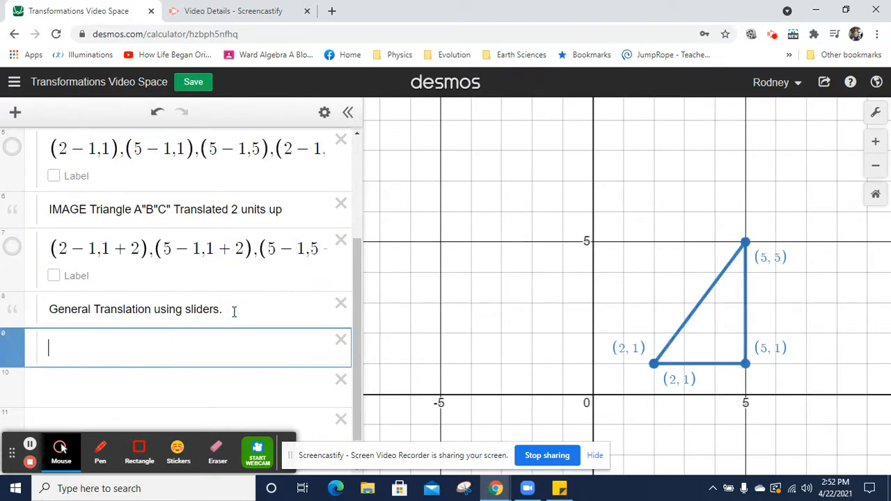
key(ctrl+v)
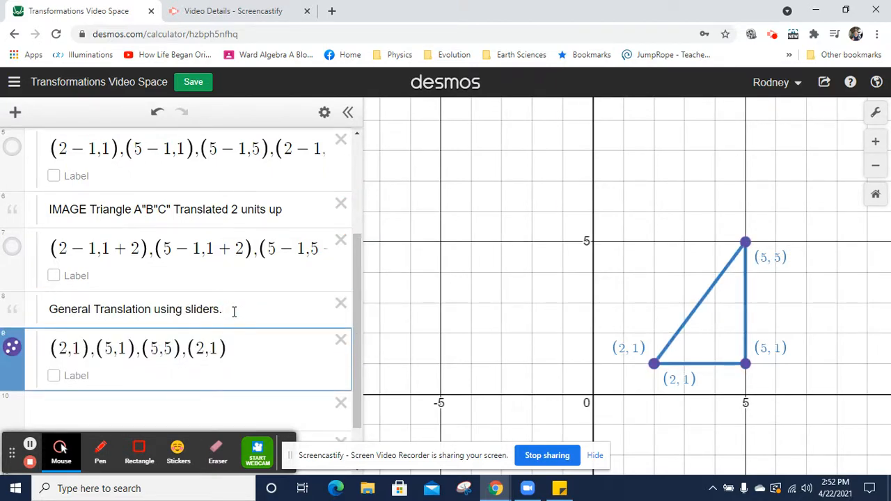
Connect the points of the list under the General Translation note with lines and colour the triangle green.
click(325, 112)
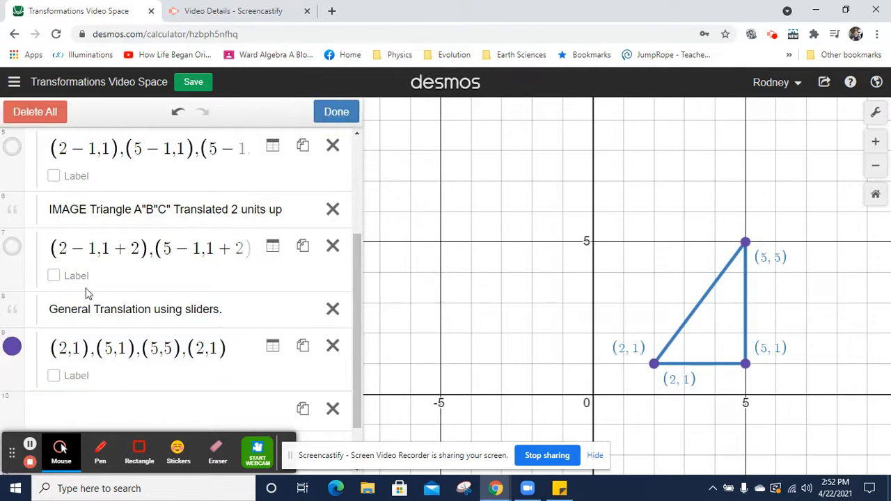
click(12, 345)
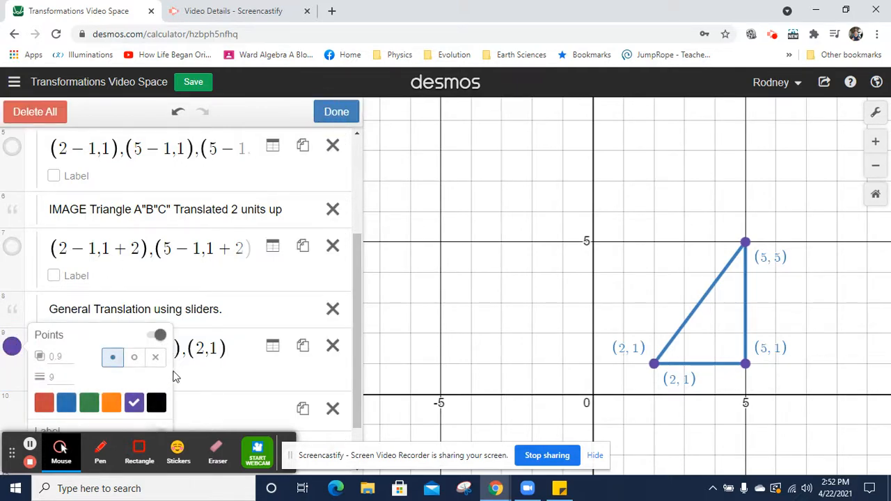
drag(356, 362, 358, 416)
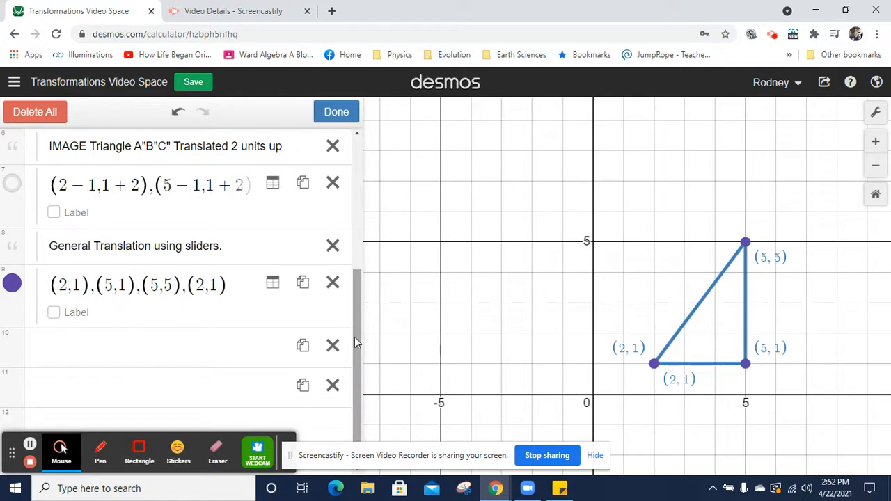
click(13, 282)
click(160, 405)
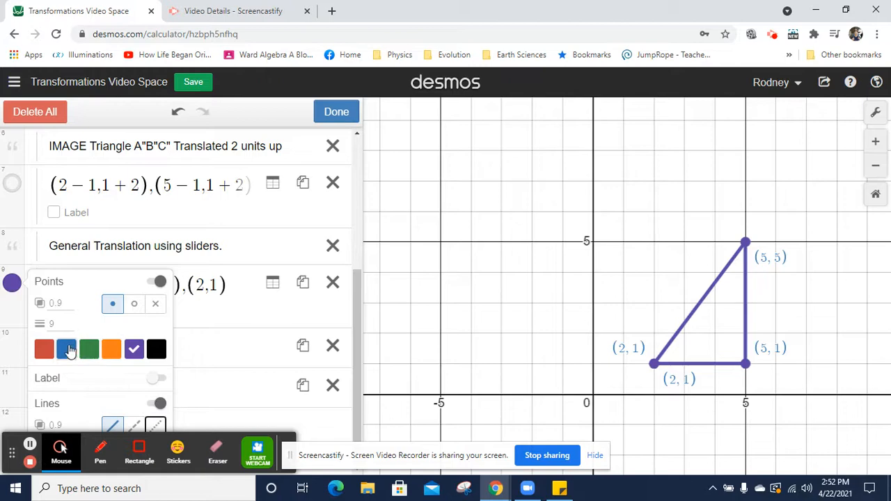
click(90, 350)
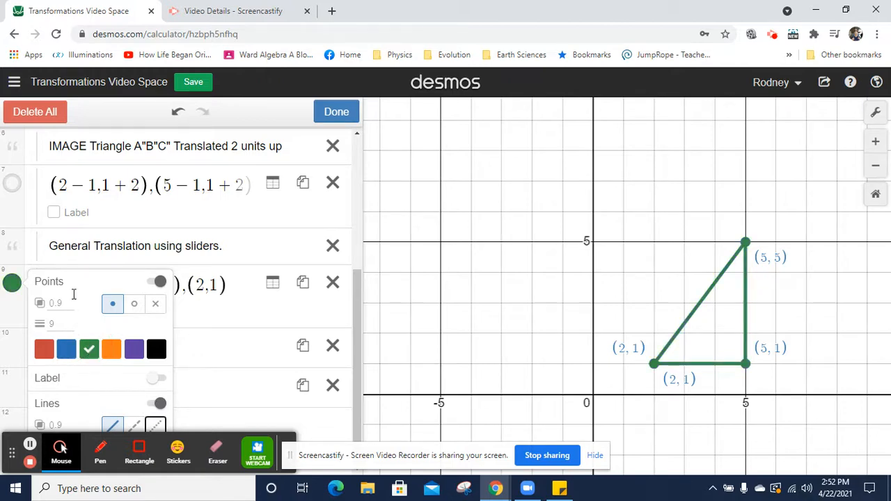
click(337, 112)
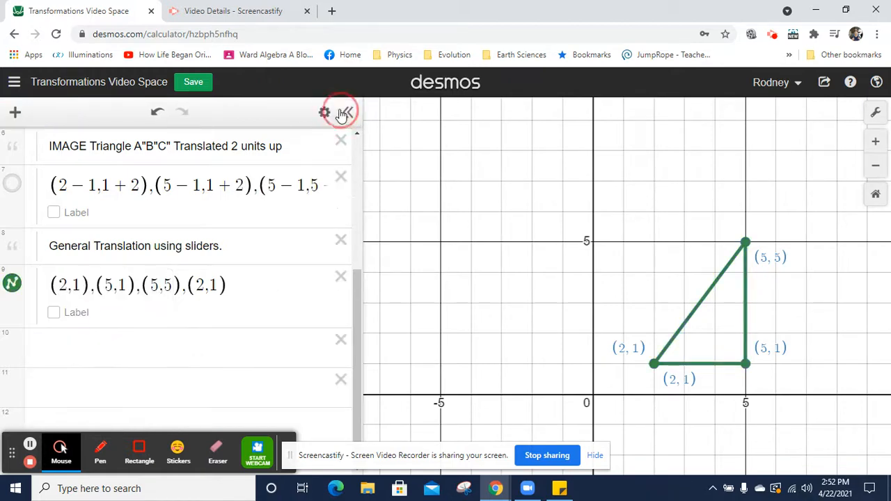
Add h to the x-coordinate of every point in the green triangle's list.
click(73, 286)
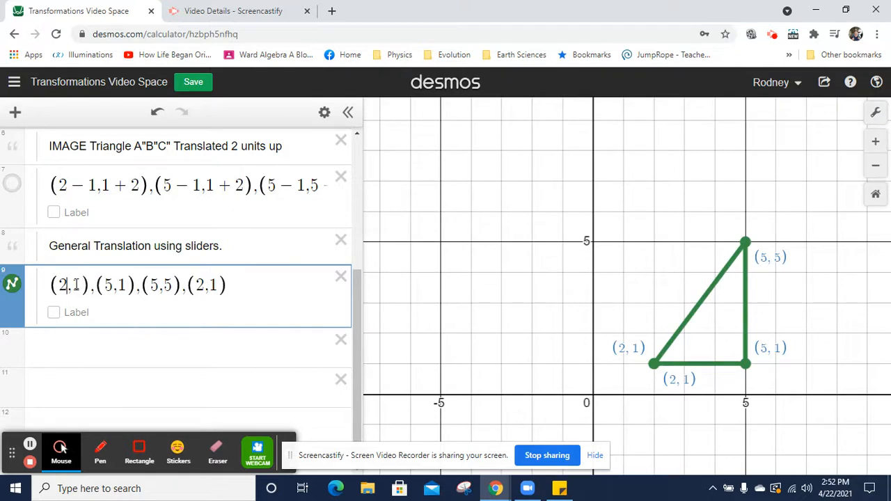
text(+ )
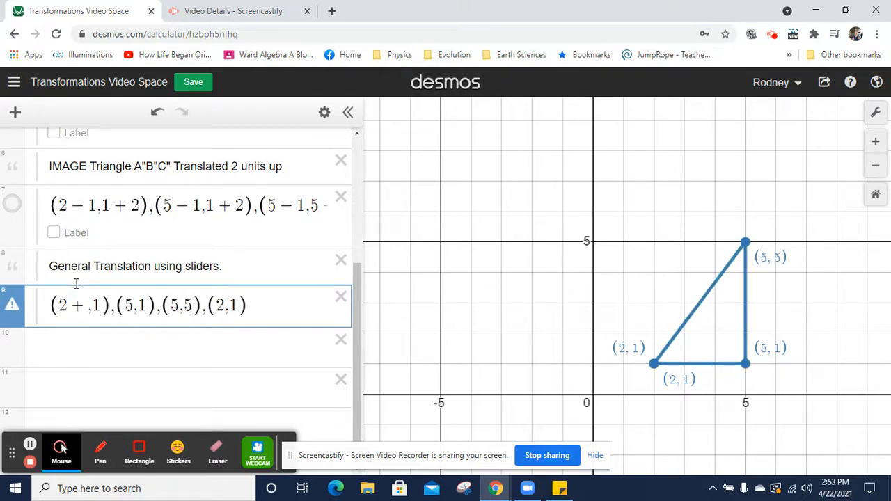
text(h)
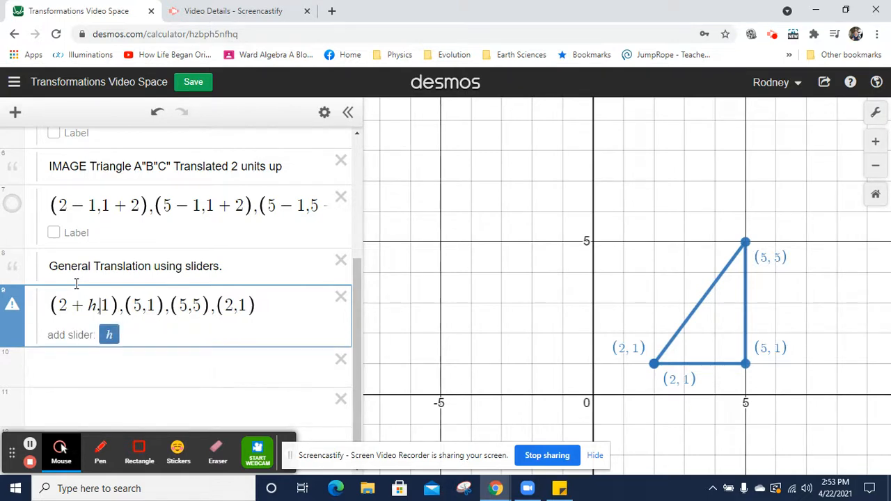
key(Right)
text(+h)
key(Right)
key(Right)
key(Right)
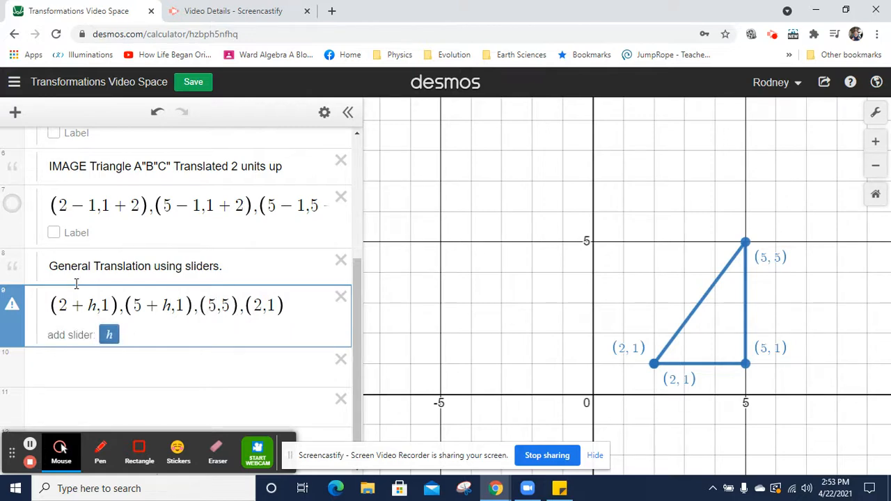
text(+h)
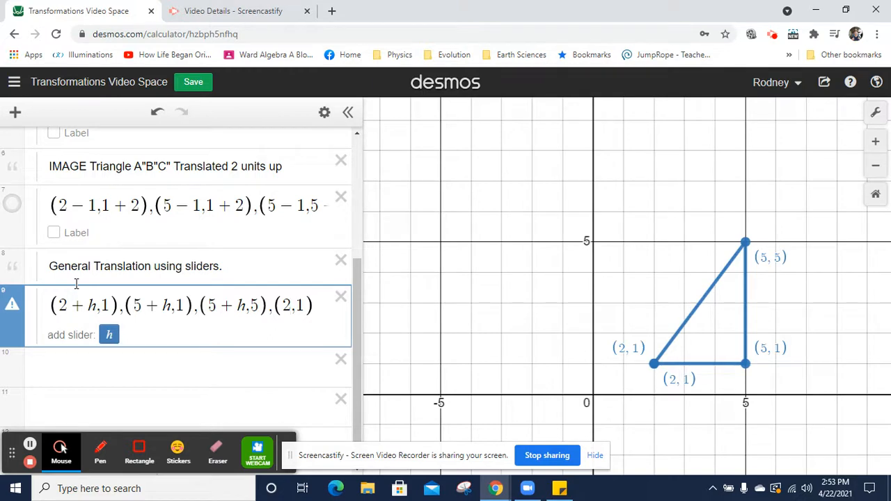
text(+h)
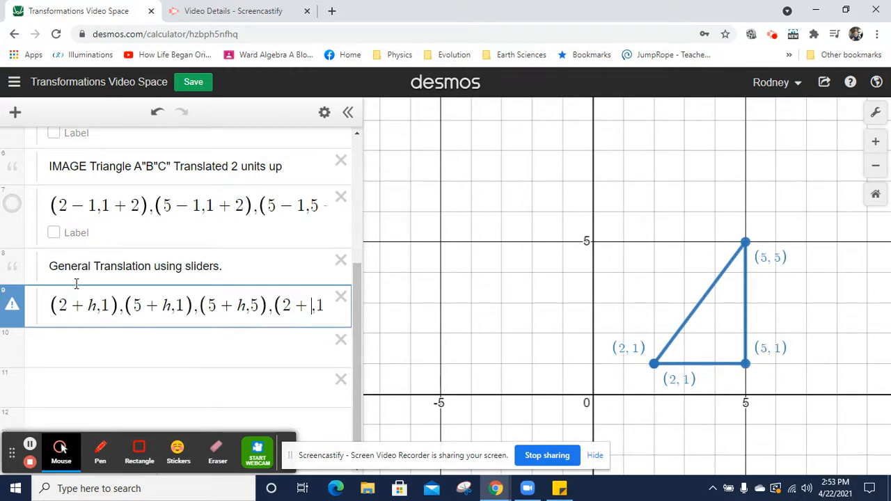
key(Right)
key(Right)
key(Right)
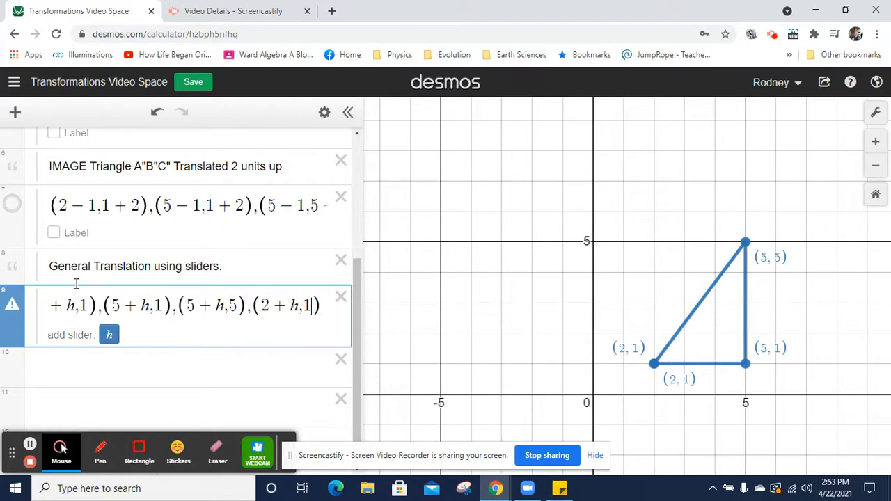
Append the vertical shift variable v to the y-coordinate of every point in the green triangle's list.
key(Left)
text(+ v)
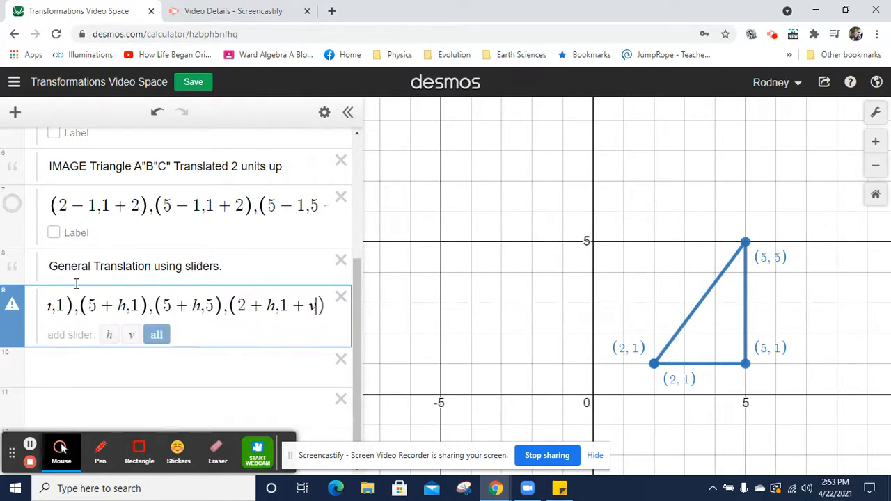
key(Left)
key(Left)
key(Left)
key(Left)
key(Left)
key(Left)
key(Left)
text(+ v)
key(Left)
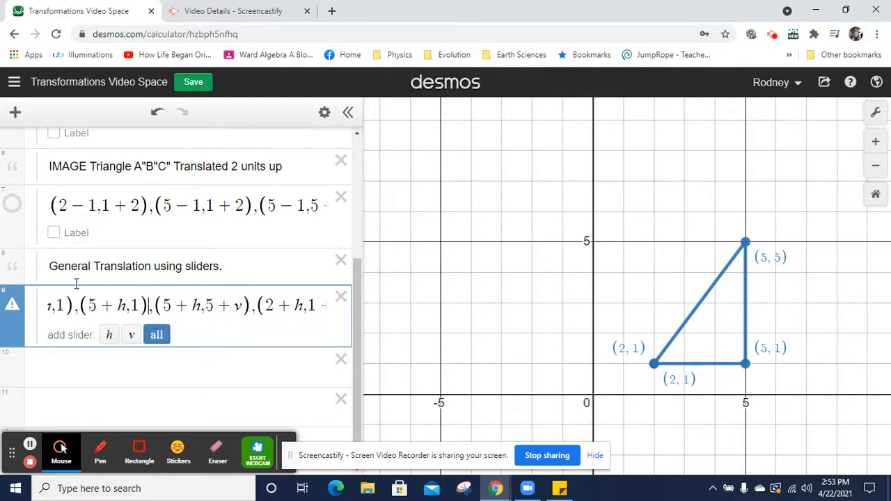
text(+v)
key(Left)
key(Left)
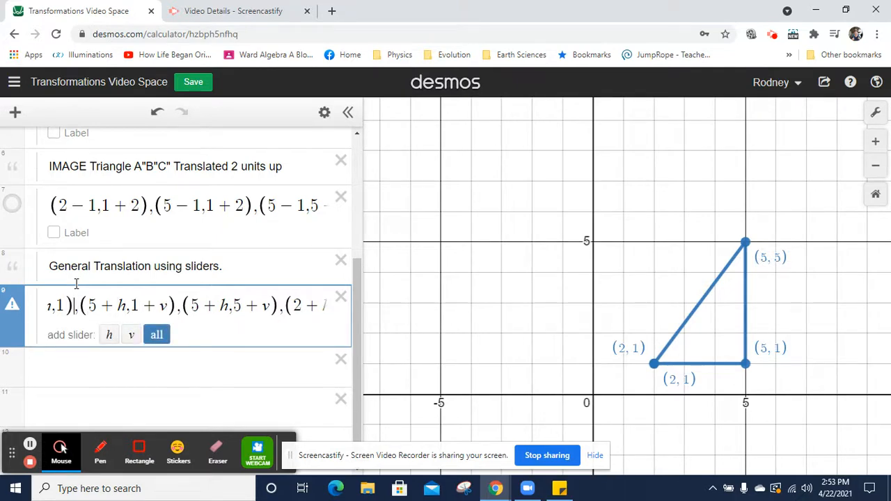
text(V)
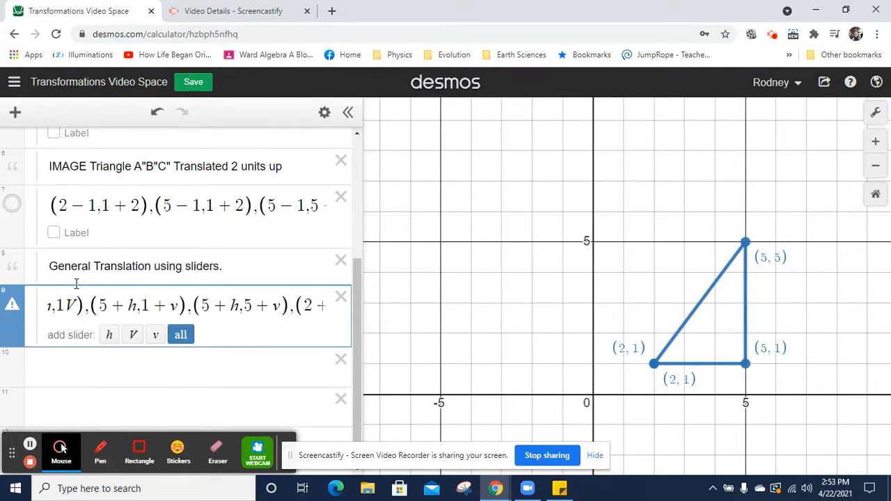
key(BackSpace)
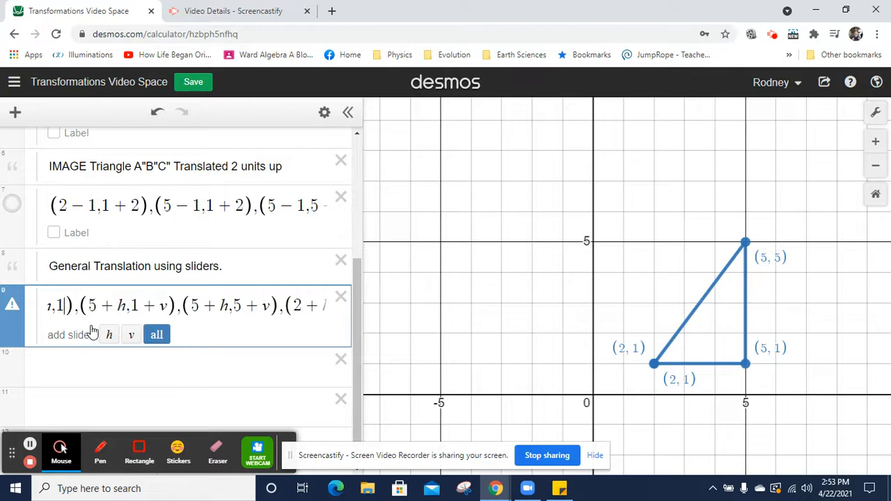
text(v)
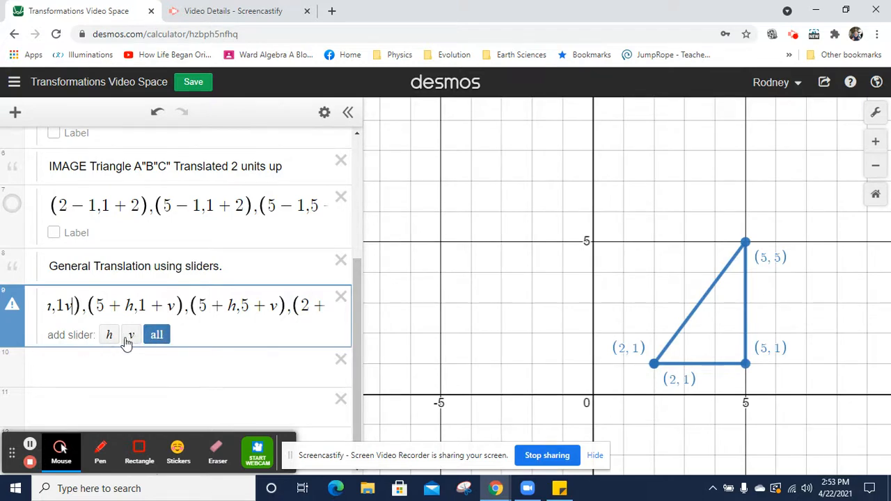
Create sliders for both h and v, and correct the first green point's y-coordinate to 1 + v.
click(157, 335)
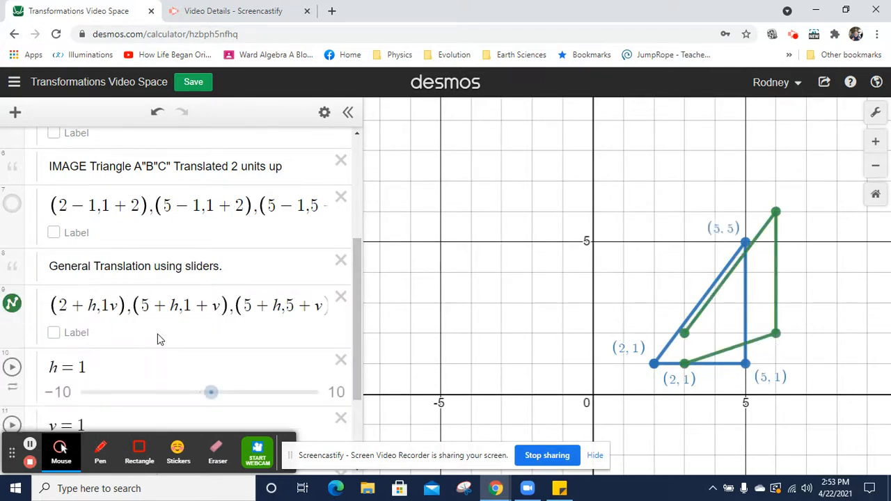
click(305, 304)
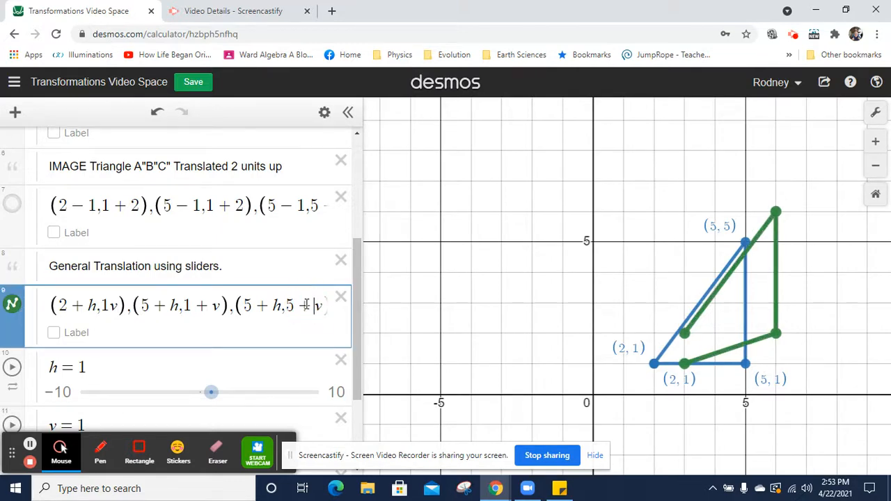
key(Right)
key(Right)
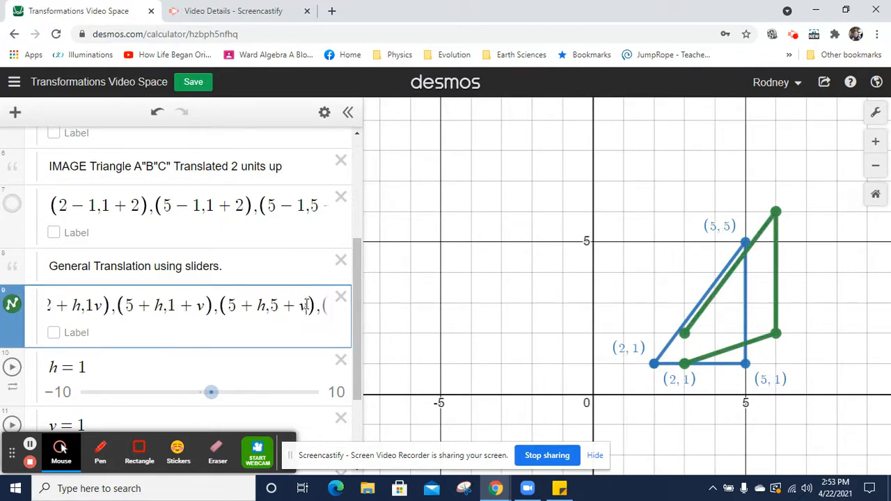
key(Home)
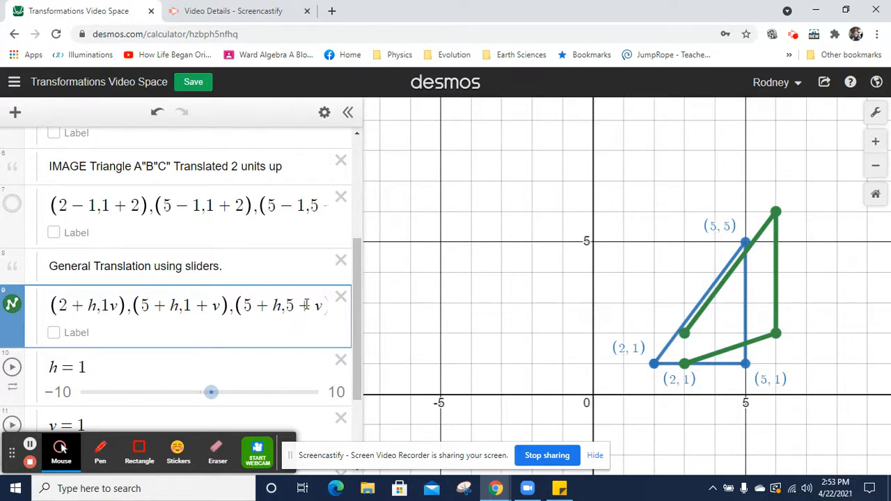
text(+)
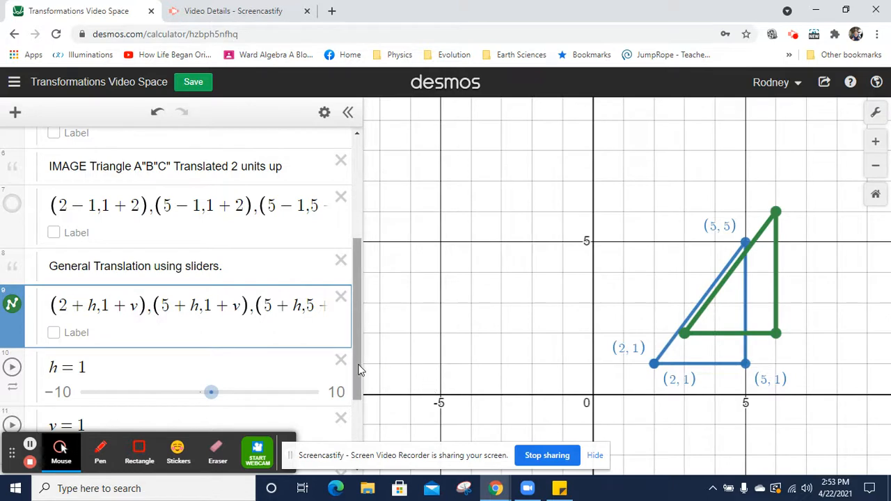
Set both the h and v sliders to 0.
scroll(360, 368, down, 2)
click(92, 307)
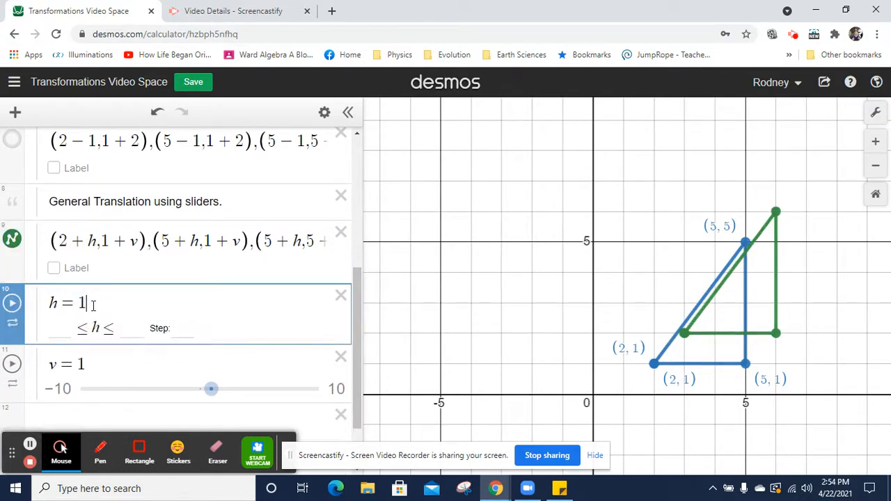
key(BackSpace)
text(0)
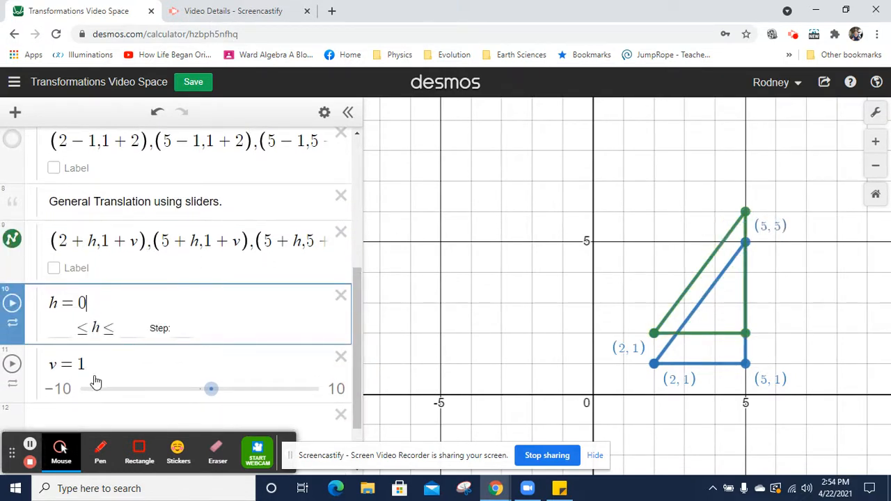
click(90, 362)
key(BackSpace)
text(0)
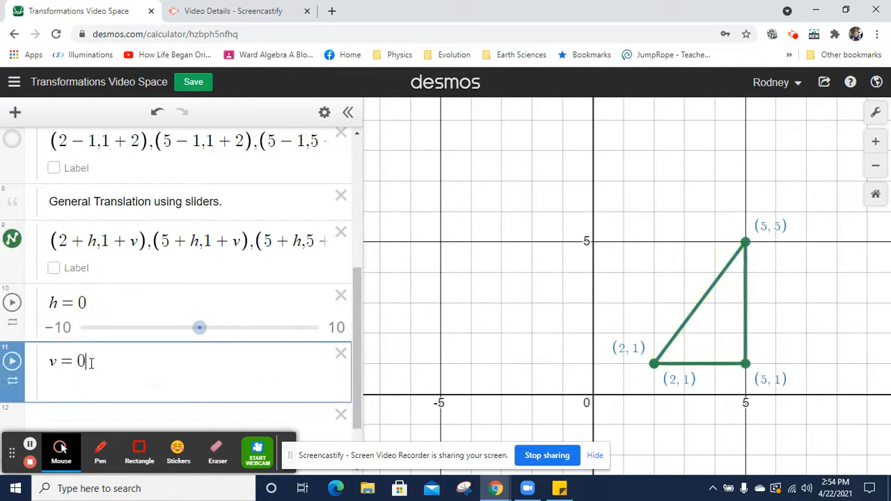
Test the horizontal shift at h = −6.8, reset h to 0, and try out the v slider.
drag(359, 369, 358, 392)
drag(199, 283, 118, 283)
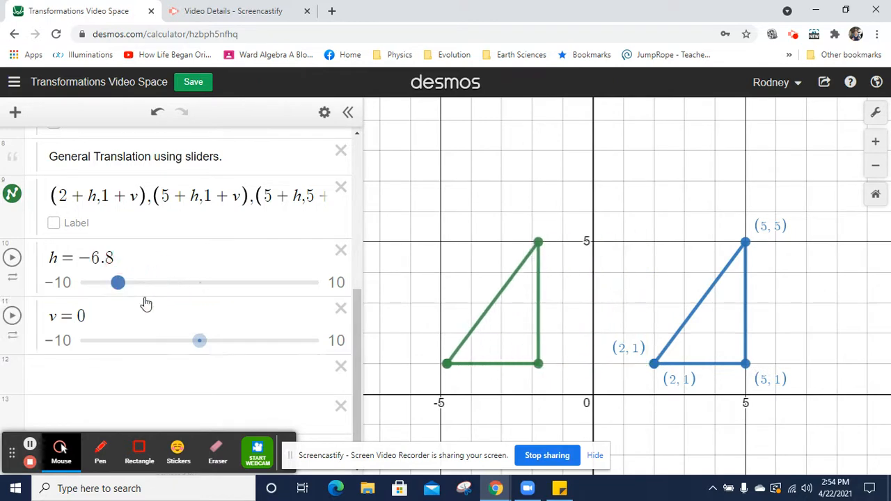
click(117, 258)
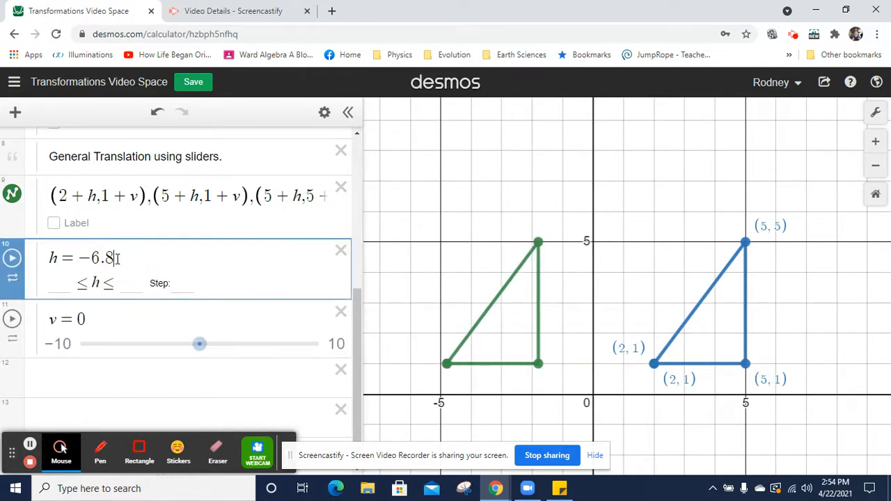
key(BackSpace)
key(BackSpace)
key(BackSpace)
key(BackSpace)
text(0)
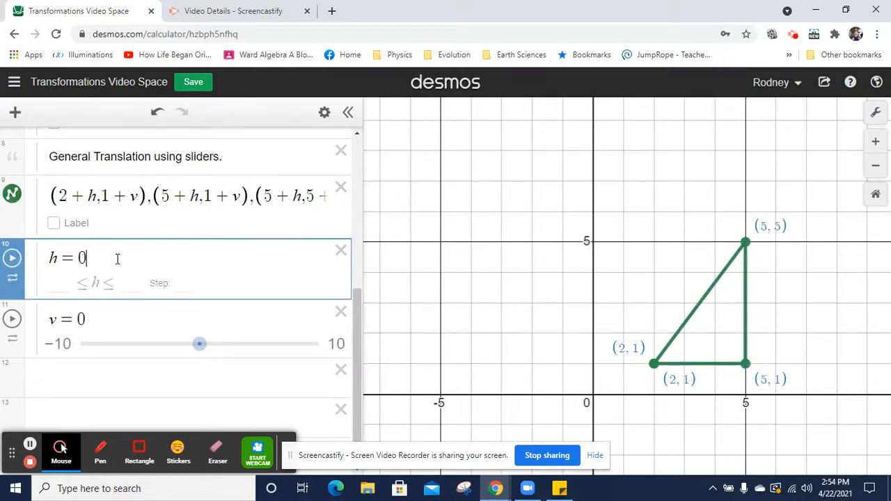
mouse_move(199, 348)
mouse_down()
mouse_move(240, 360)
mouse_move(166, 359)
mouse_move(213, 360)
mouse_move(199, 361)
mouse_up()
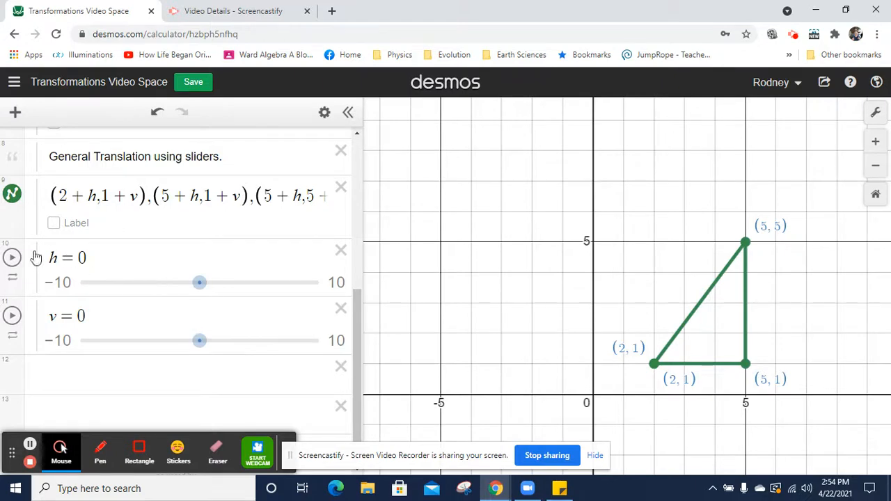
Animate the h slider to view the green triangle's horizontal translation on a wider graph, stop it, and return h to 0.
click(13, 258)
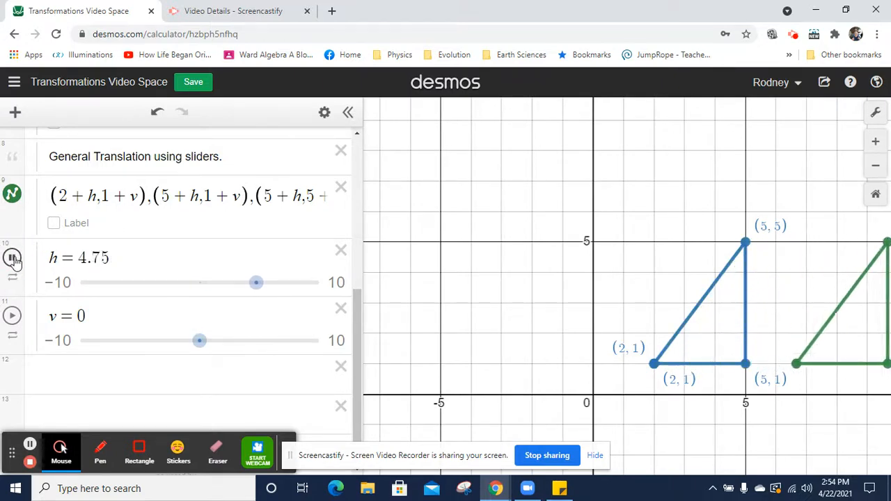
click(876, 167)
click(875, 166)
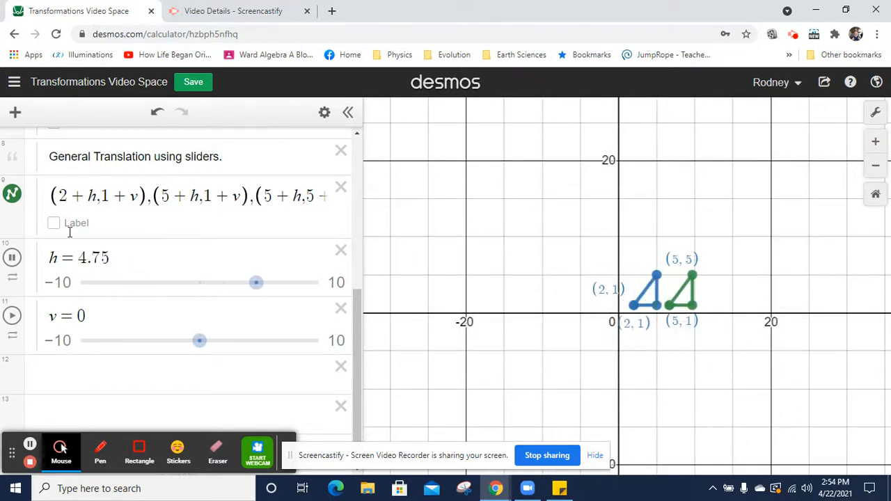
click(12, 259)
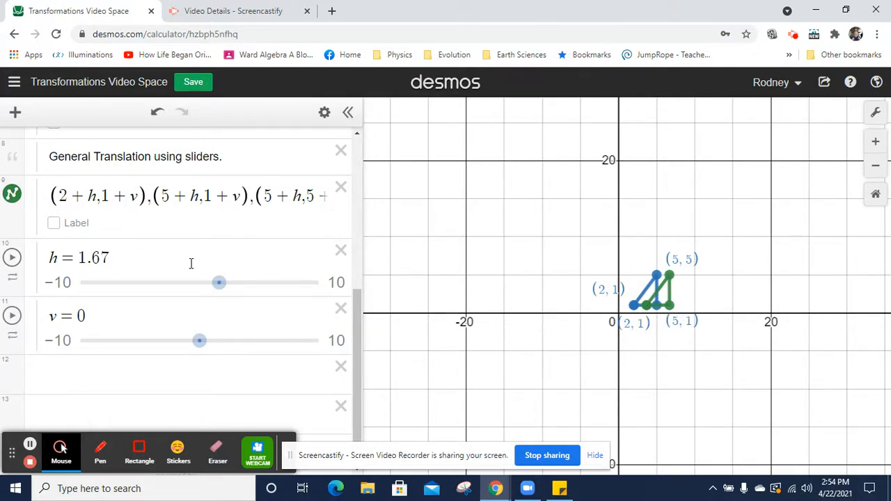
drag(221, 284, 205, 291)
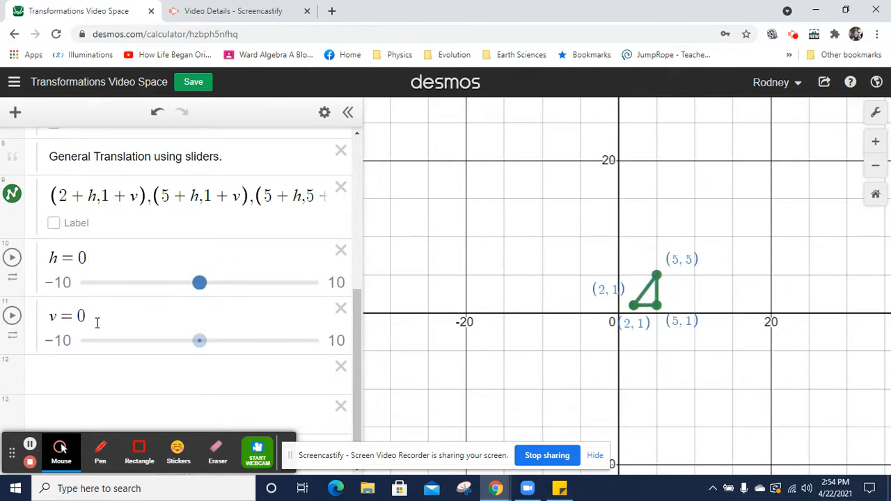
Animate the v slider to view the green triangle's vertical translation, stop it, and return v to 0.
click(13, 317)
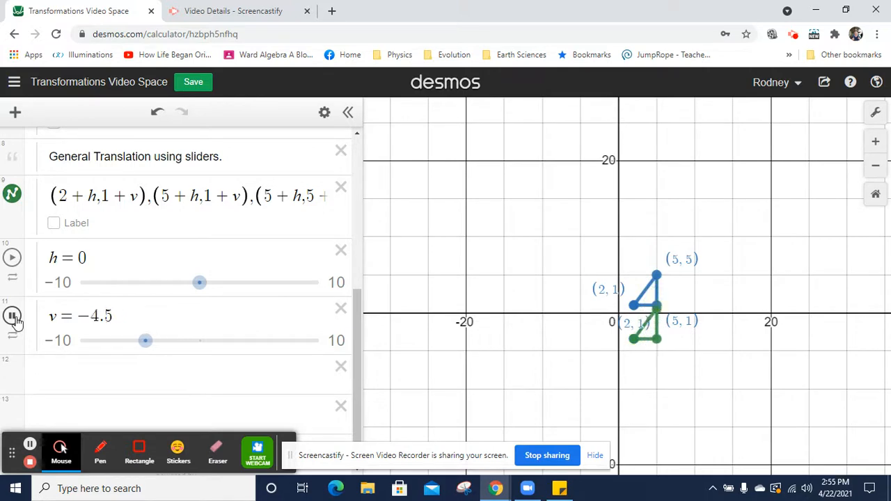
click(12, 317)
drag(94, 344, 199, 341)
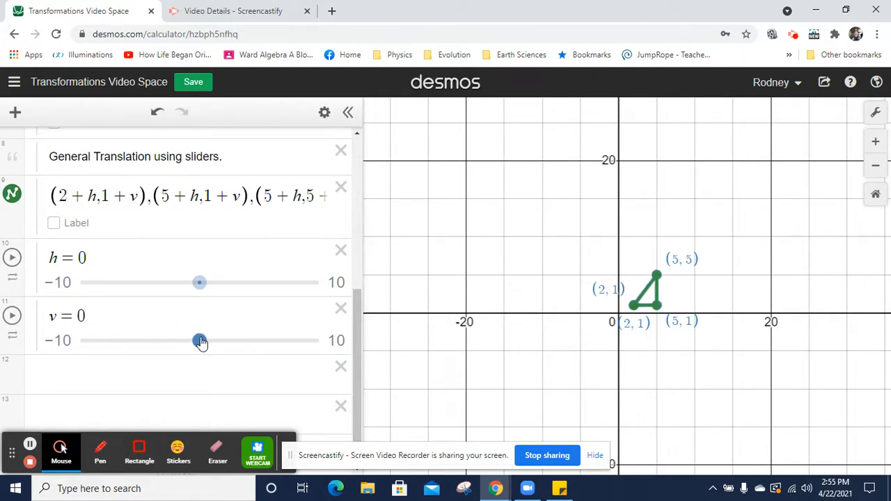
Animate the h and v sliders together, pausing and resuming each to view the green triangle's combined translation, and stop both.
click(13, 259)
click(11, 315)
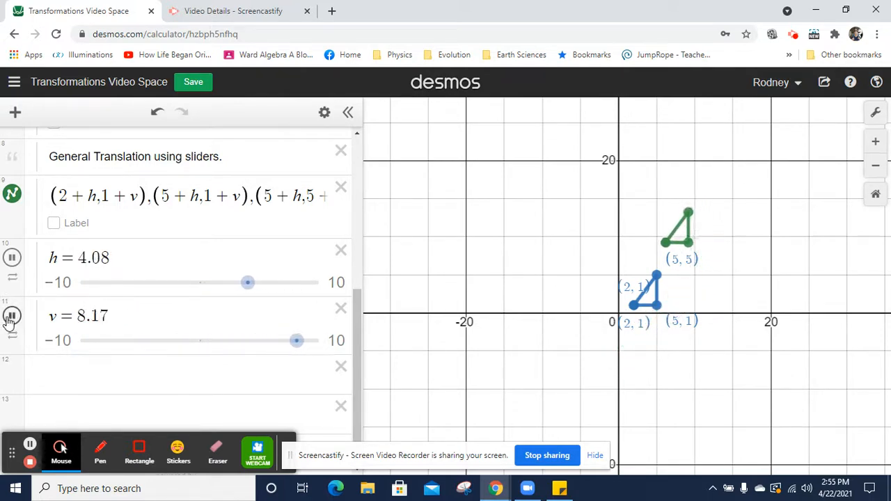
click(11, 316)
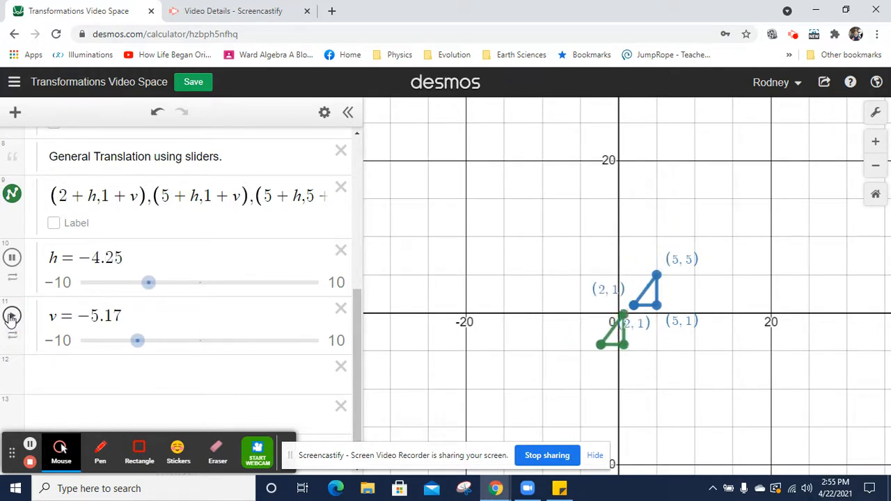
click(11, 317)
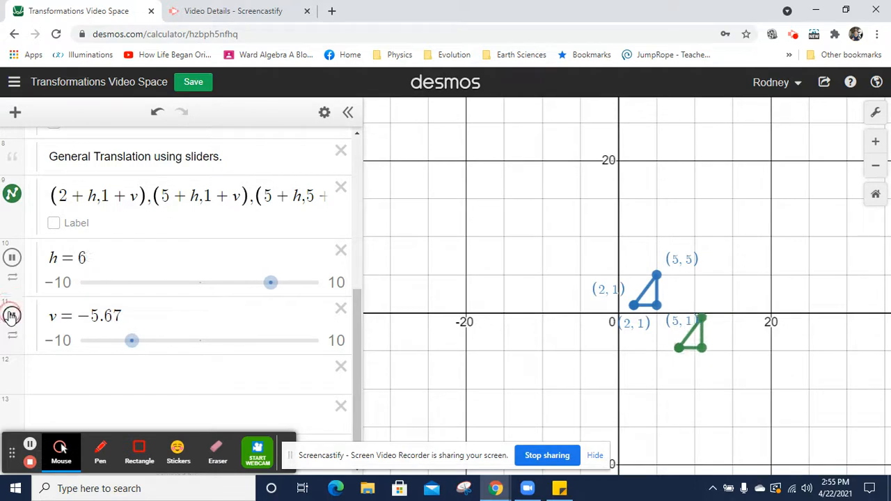
click(11, 258)
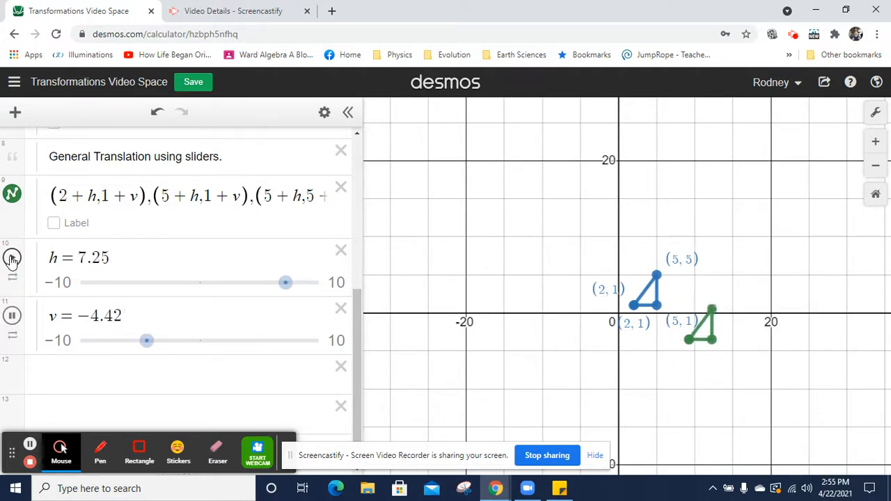
click(12, 259)
click(12, 259)
click(12, 316)
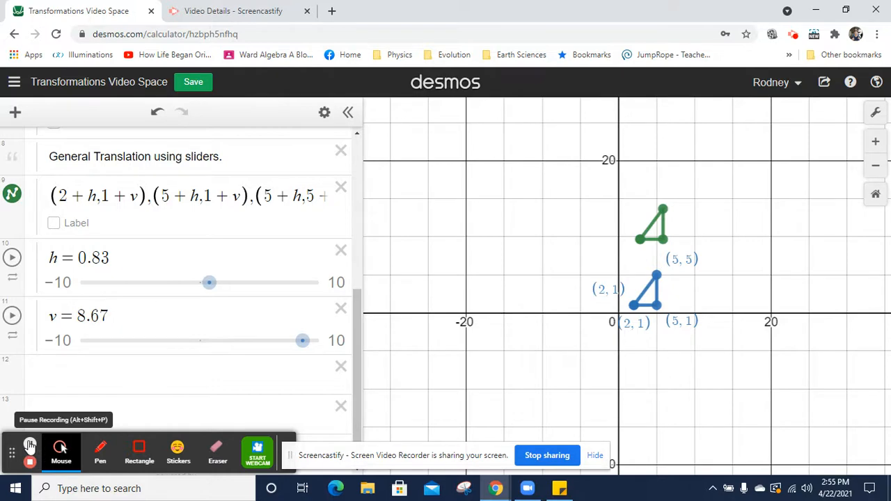
Collapse the "Translation (slide) Rigid Body Transformation" folder, hide its contents on the graph, and save the graph.
drag(358, 406, 369, 229)
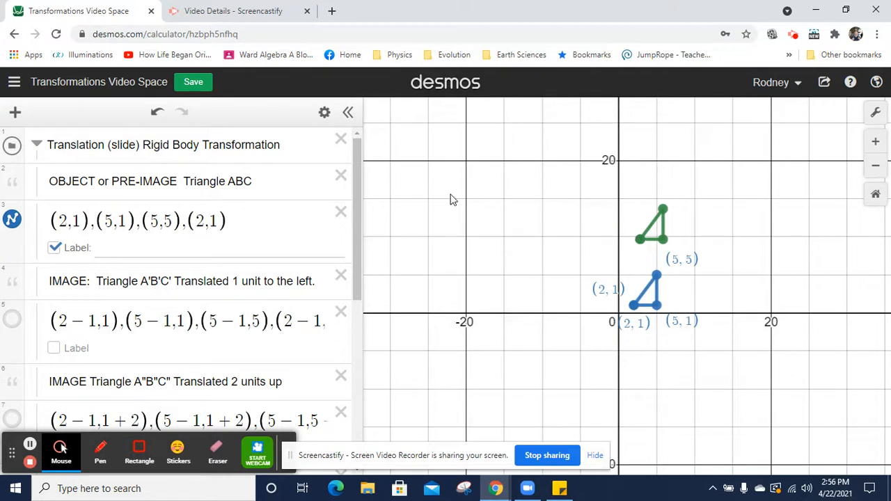
click(37, 144)
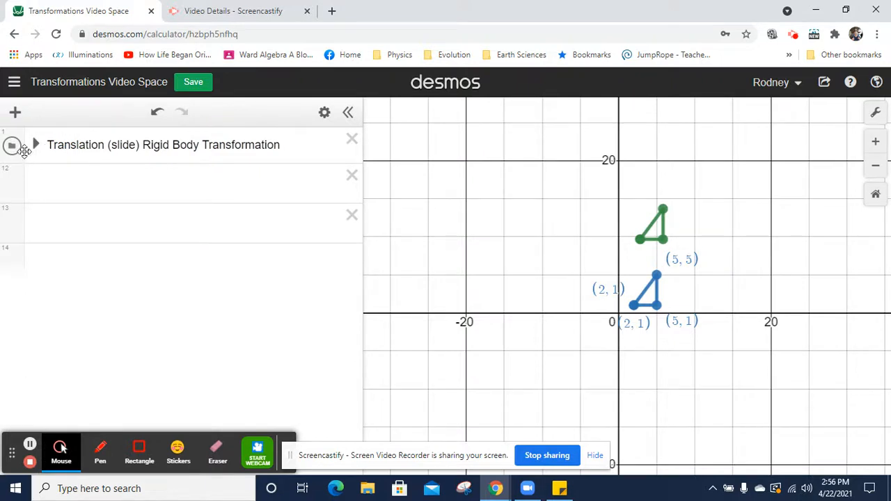
click(12, 146)
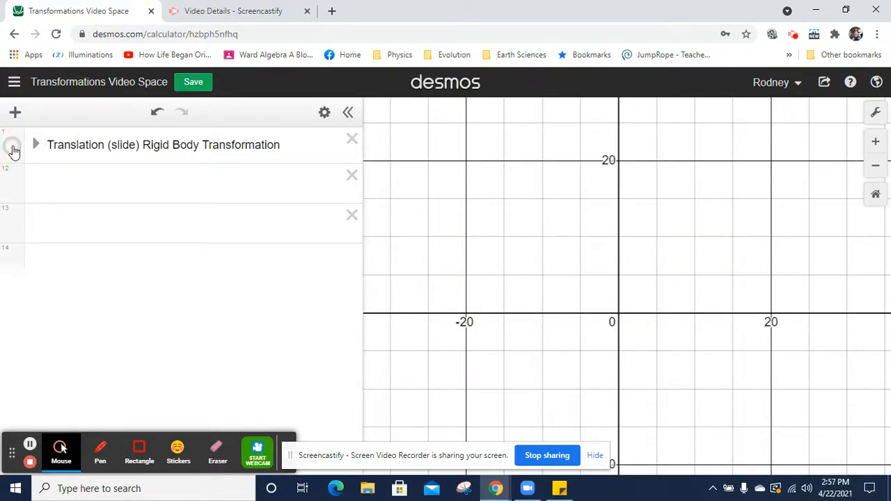
click(187, 86)
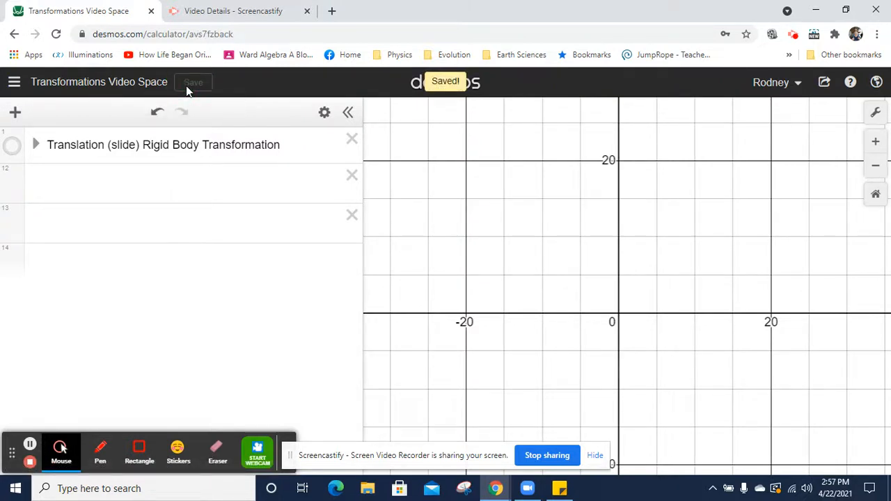